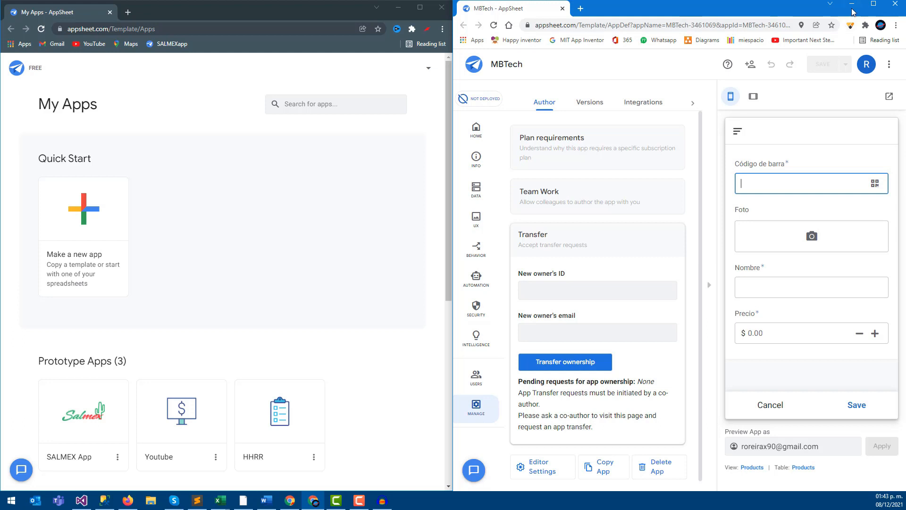
- Maximize the MBTech editor window to fill the screen
double_click(836, 8)
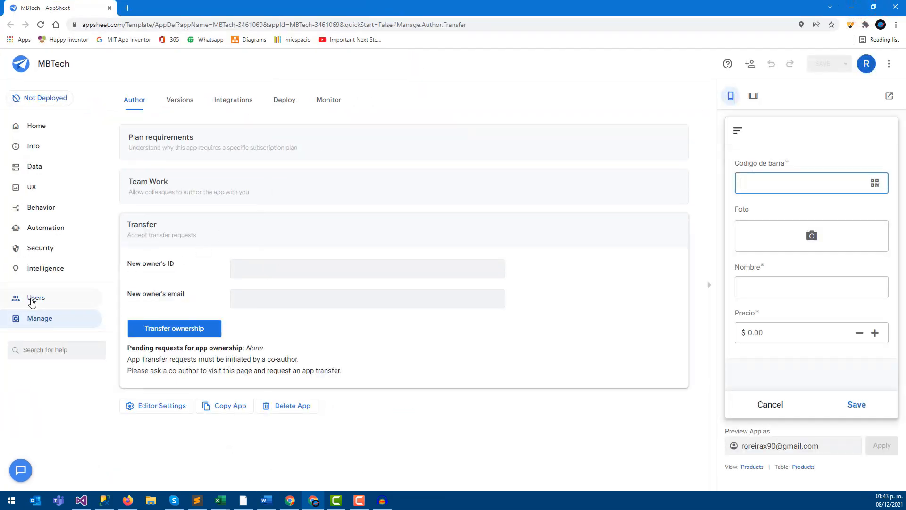
click(38, 298)
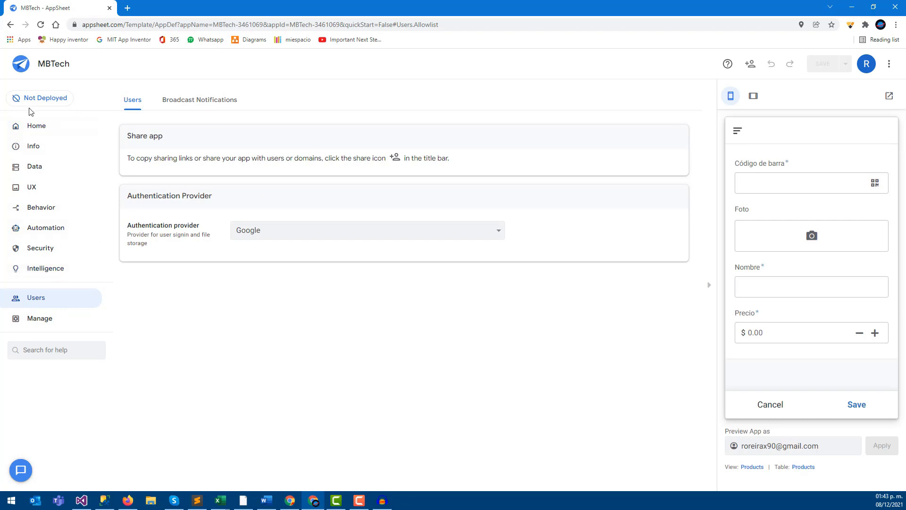
click(29, 316)
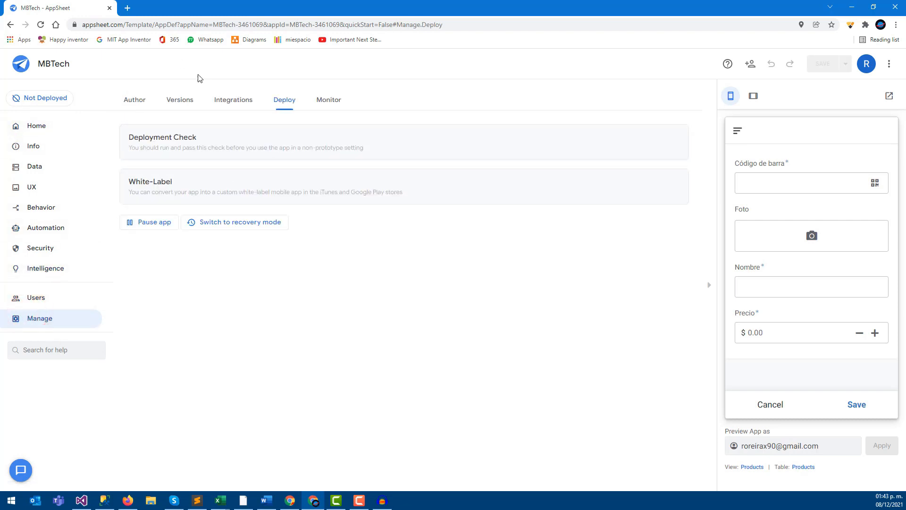
click(139, 105)
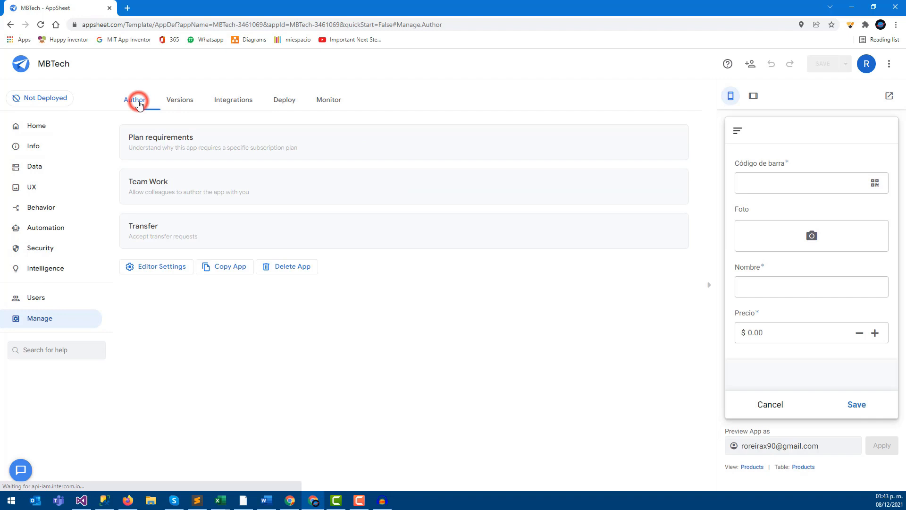
click(184, 101)
click(217, 100)
click(280, 99)
click(323, 99)
click(289, 99)
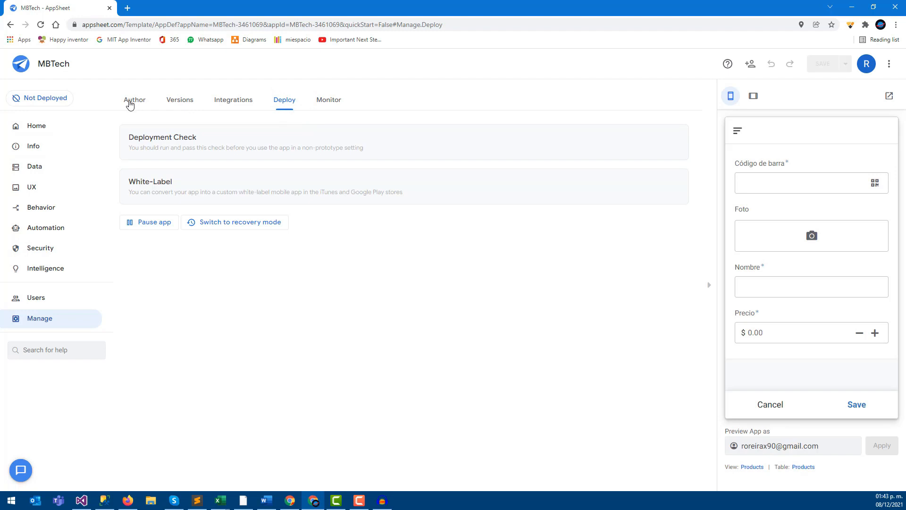
click(131, 105)
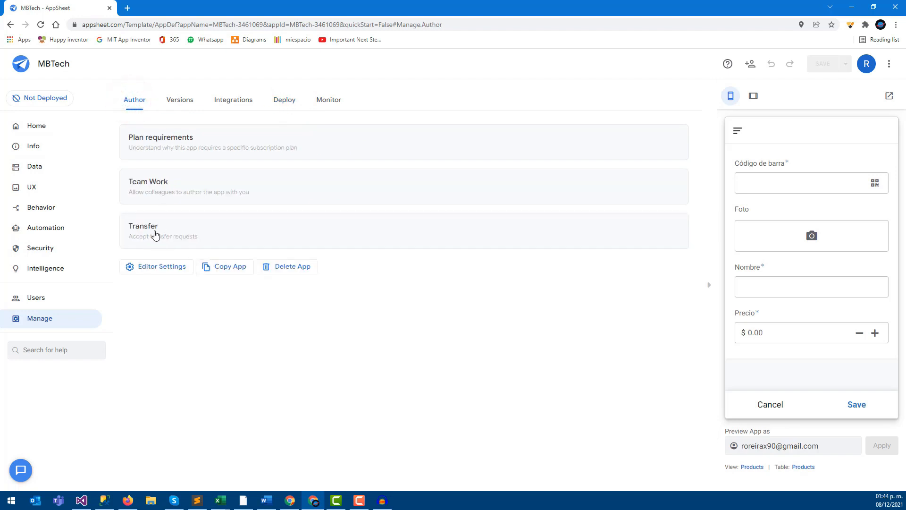
click(156, 234)
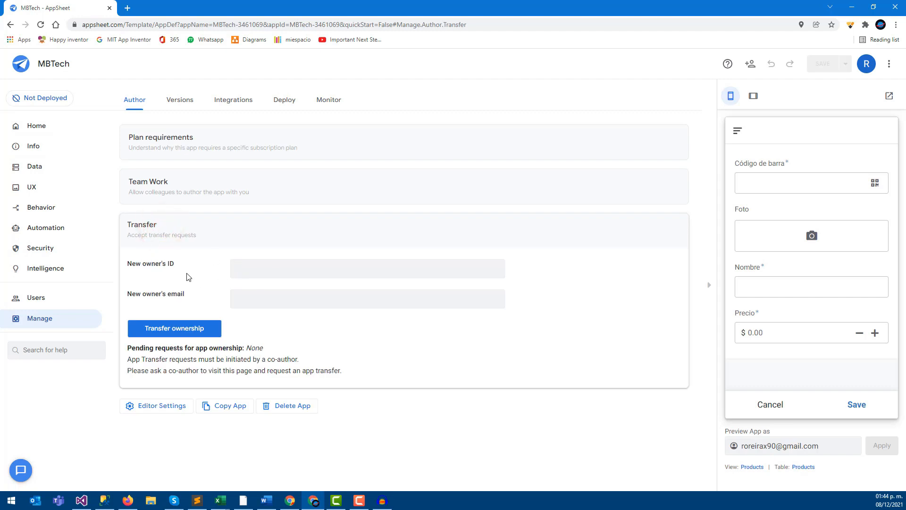
drag(129, 264, 170, 265)
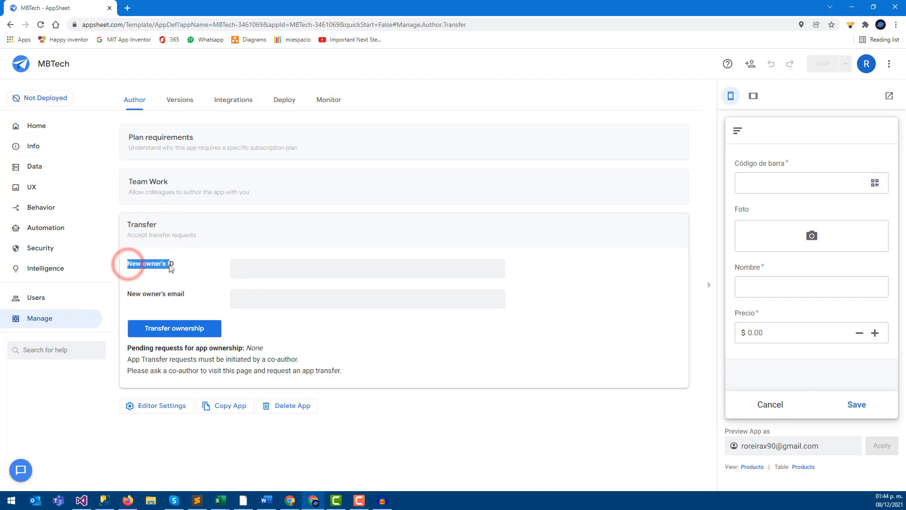
drag(134, 294, 174, 296)
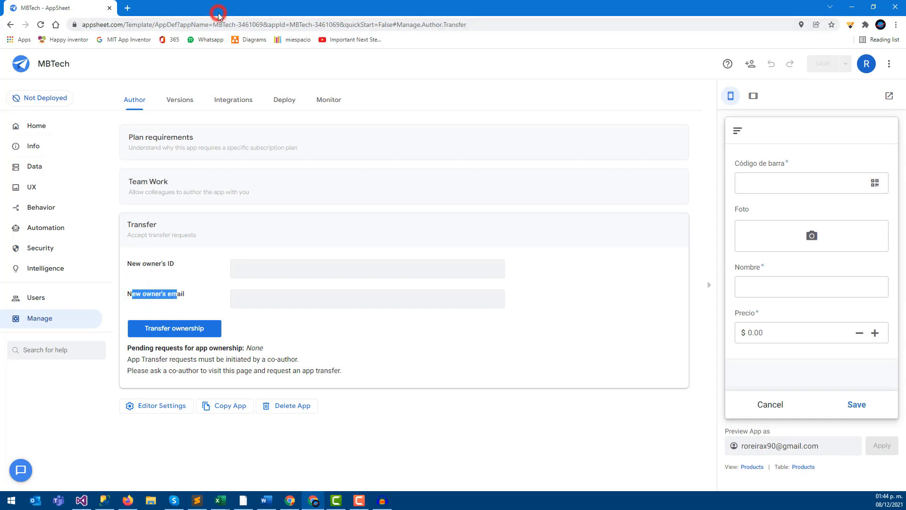
key(super+Right)
- Maximize the second account's apps window and open its My Account page
click(121, 100)
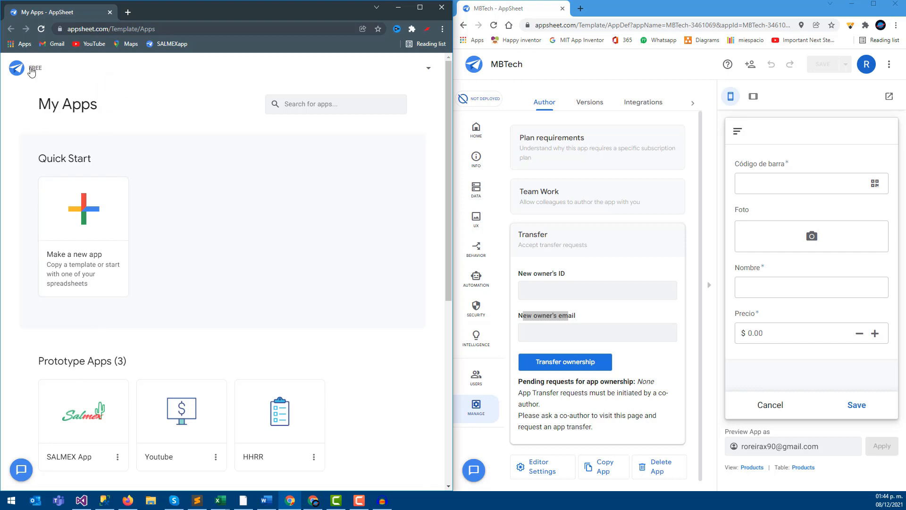
click(419, 7)
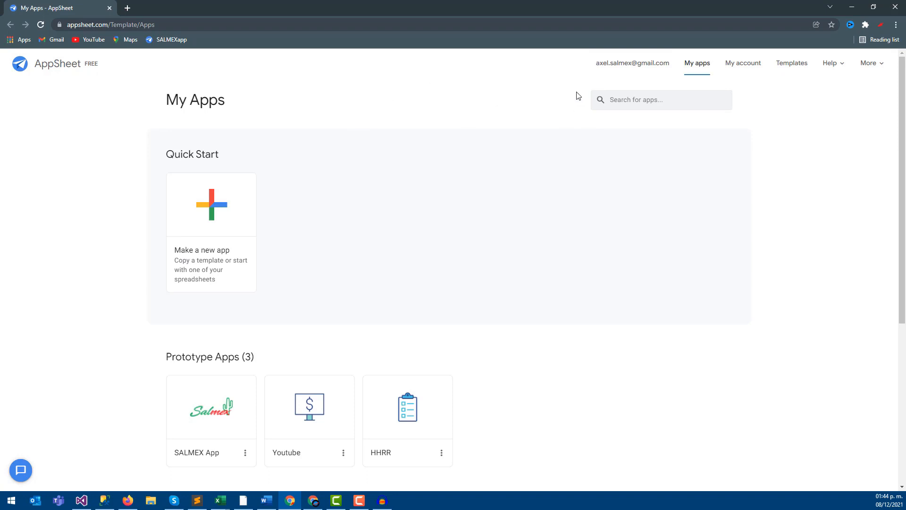
click(622, 70)
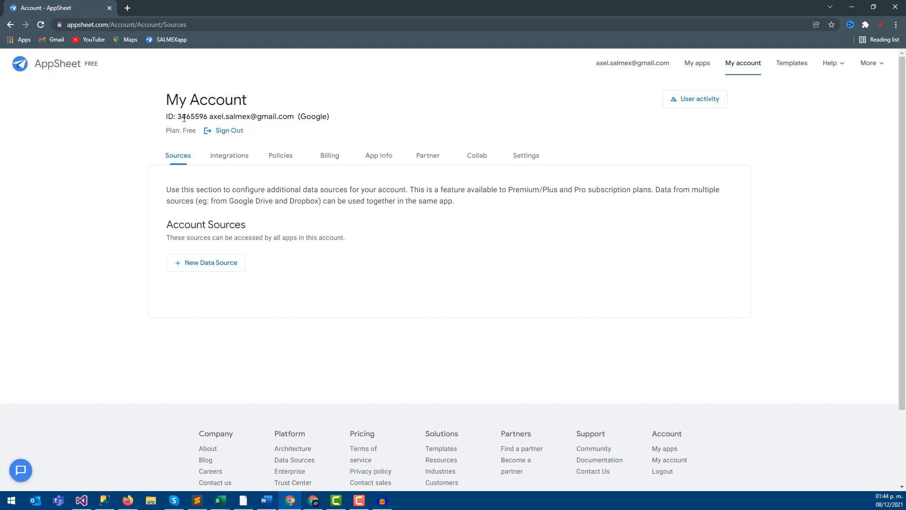
- Copy the second account's ID, then focus MBTech's New owner's ID field
drag(171, 102, 275, 105)
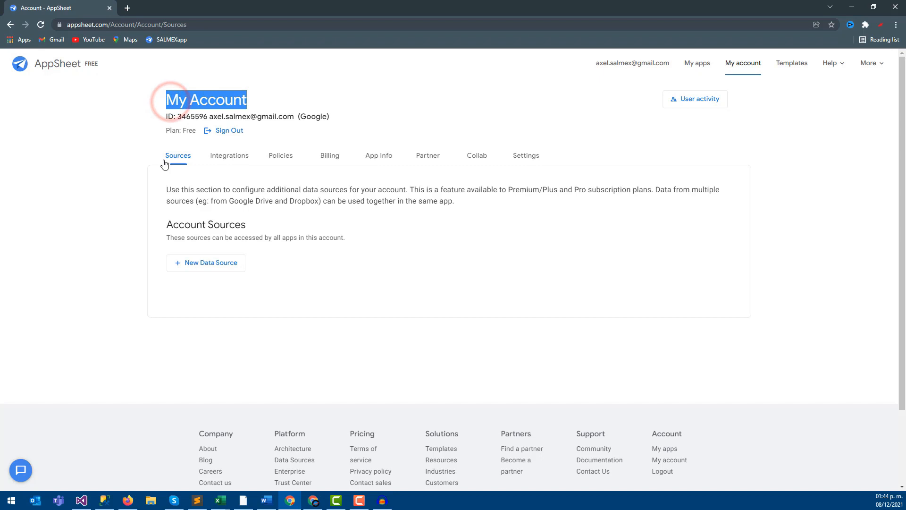
double_click(180, 116)
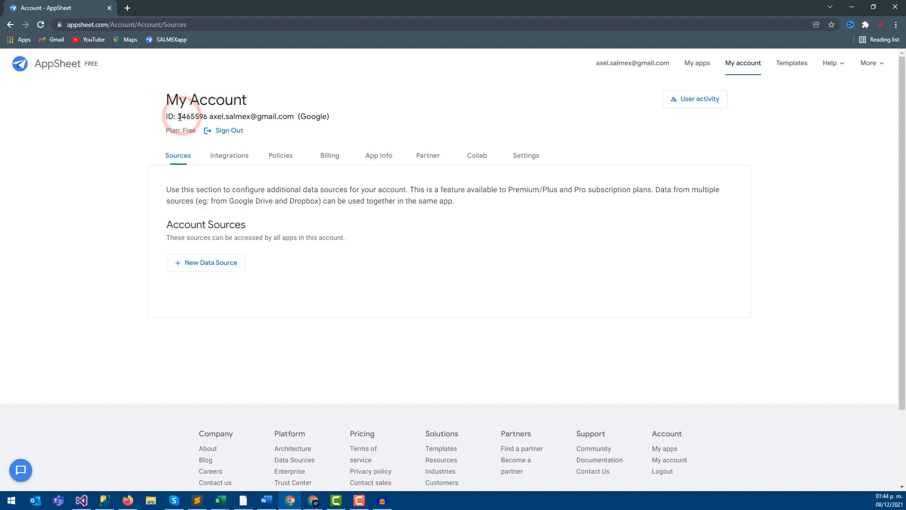
right_click(203, 117)
click(212, 124)
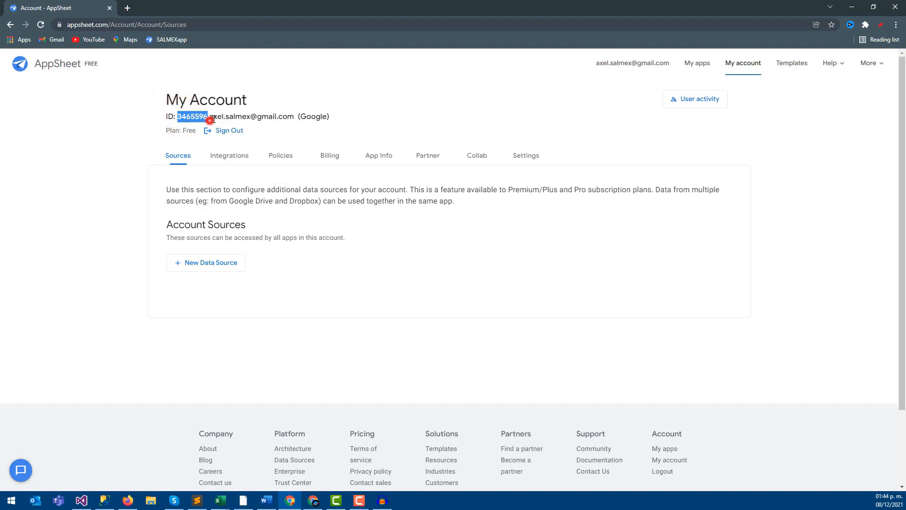
double_click(321, 13)
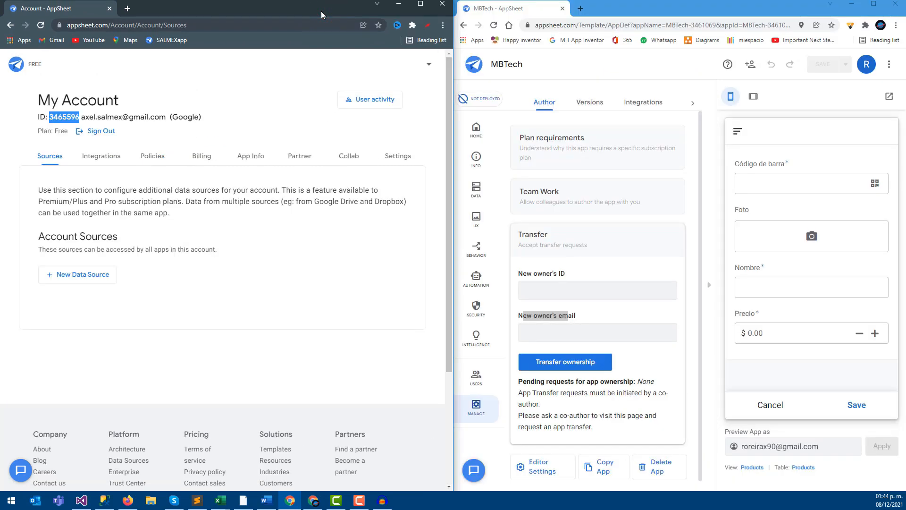
click(551, 289)
- Fill New owner's ID and e-mail with the second account's details and transfer MBTech
key(ctrl+v)
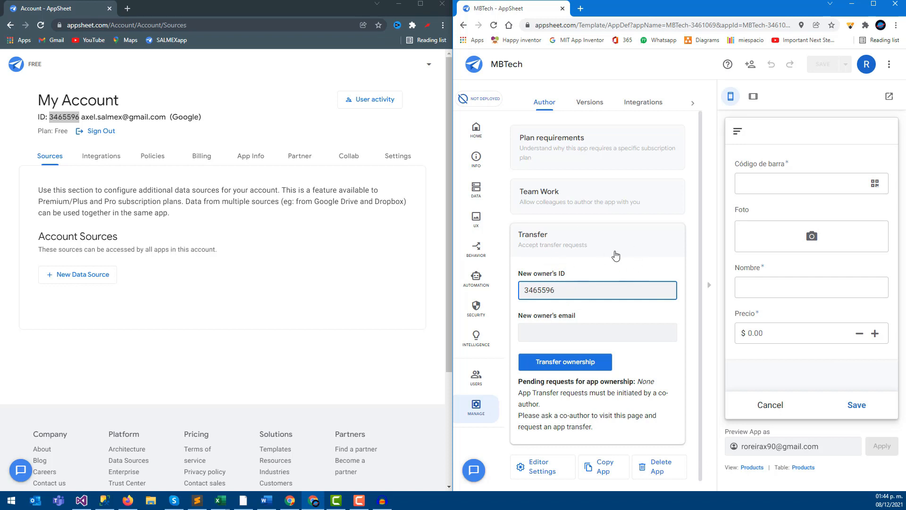
mouse_move(84, 118)
mouse_down()
mouse_move(123, 117)
mouse_move(83, 119)
mouse_up()
click(573, 332)
key(ctrl+v)
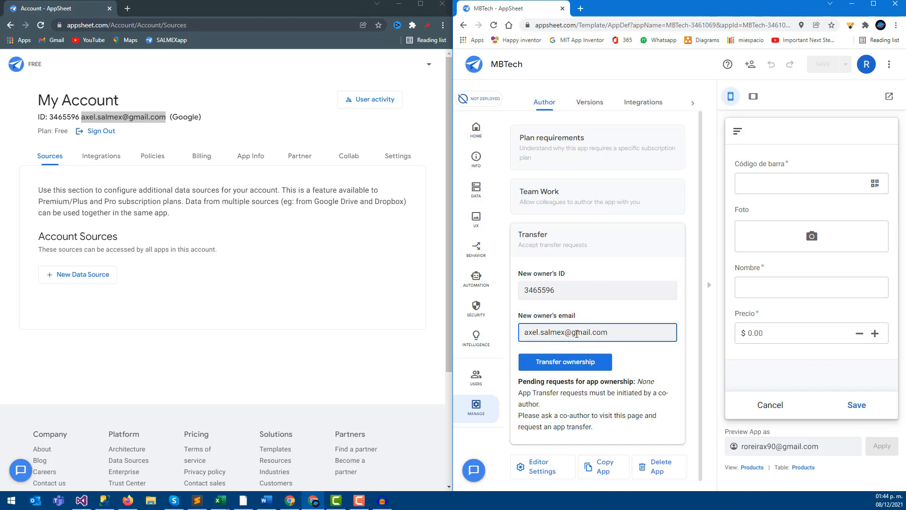
click(569, 362)
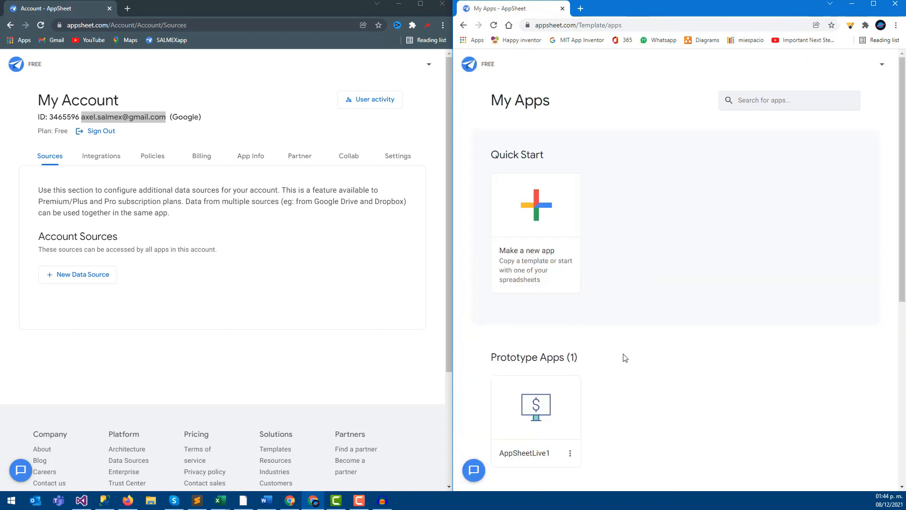
click(420, 5)
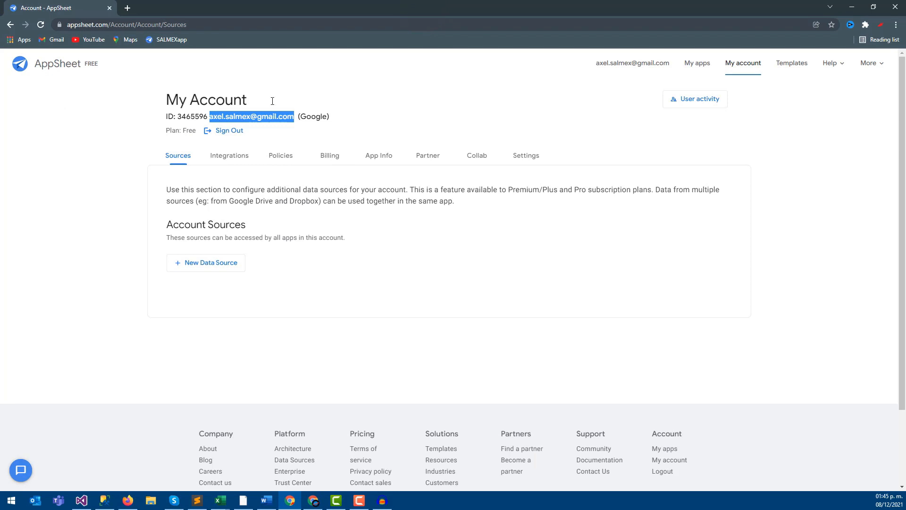
- Open the transferred MBTech app from the second account's My apps list
click(694, 63)
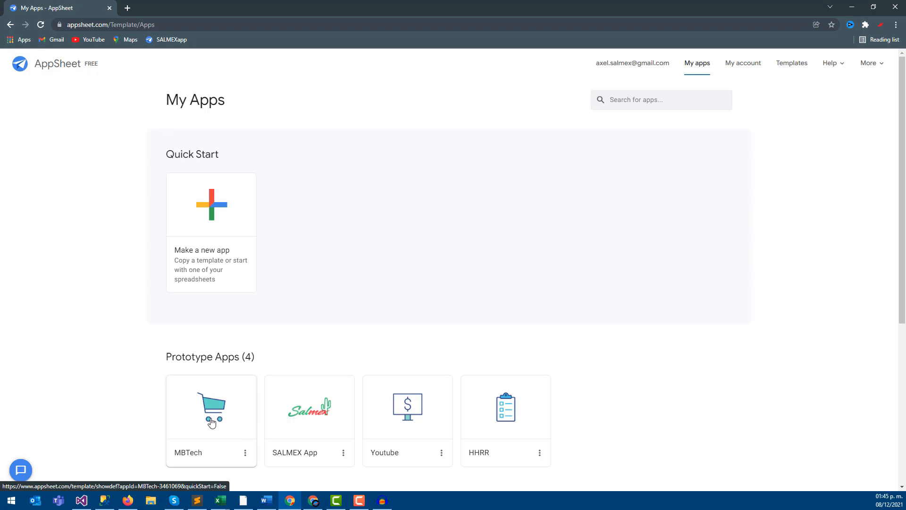
click(211, 422)
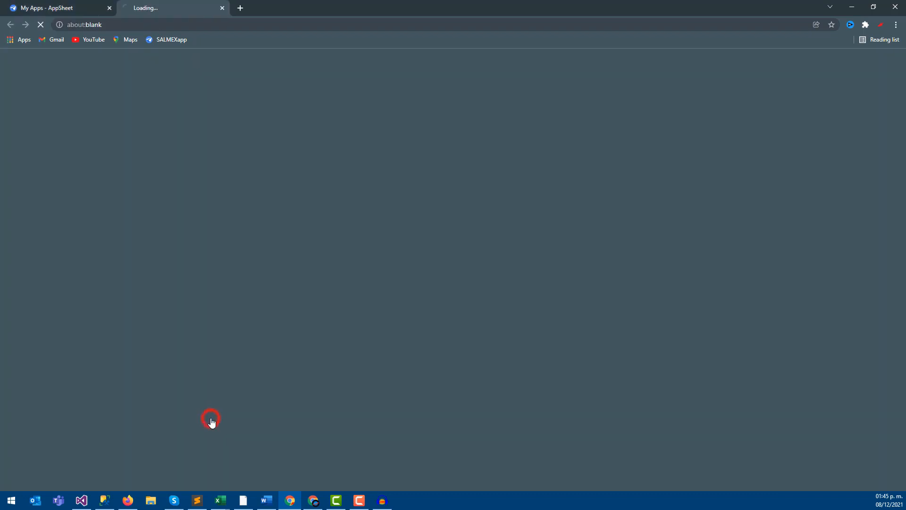
double_click(618, 2)
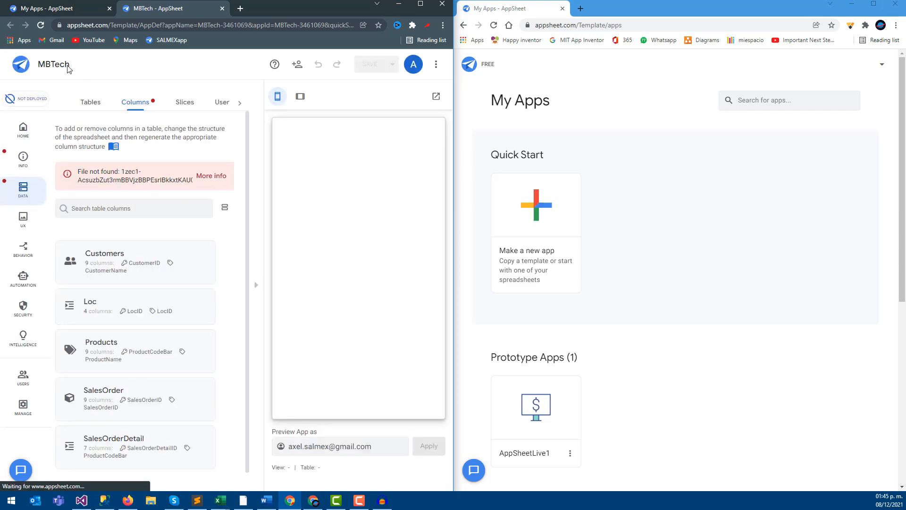
- Show MBTech's Manage > Author > Transfer settings with the editor maximized
click(22, 378)
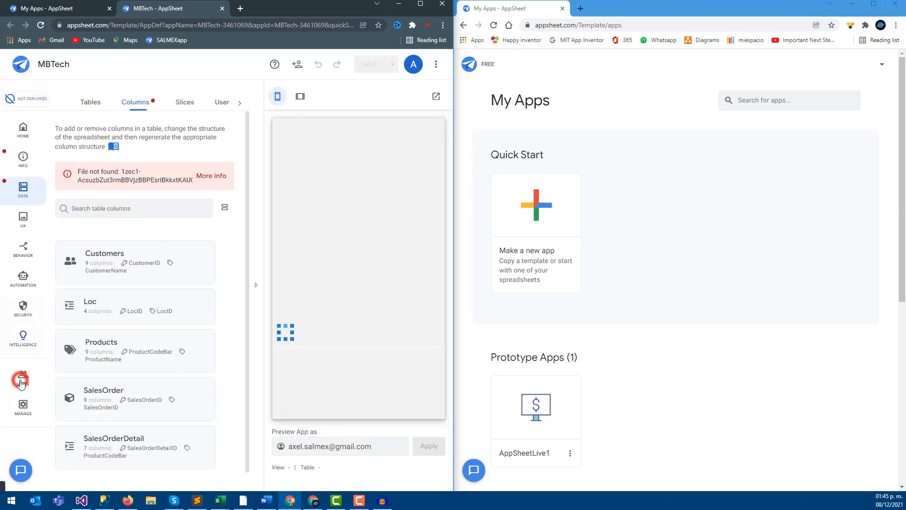
click(23, 407)
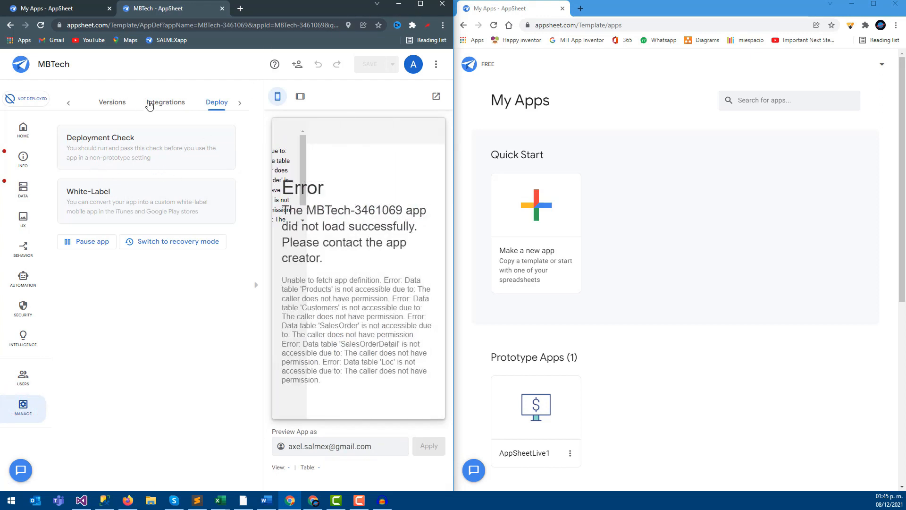
click(69, 102)
click(82, 104)
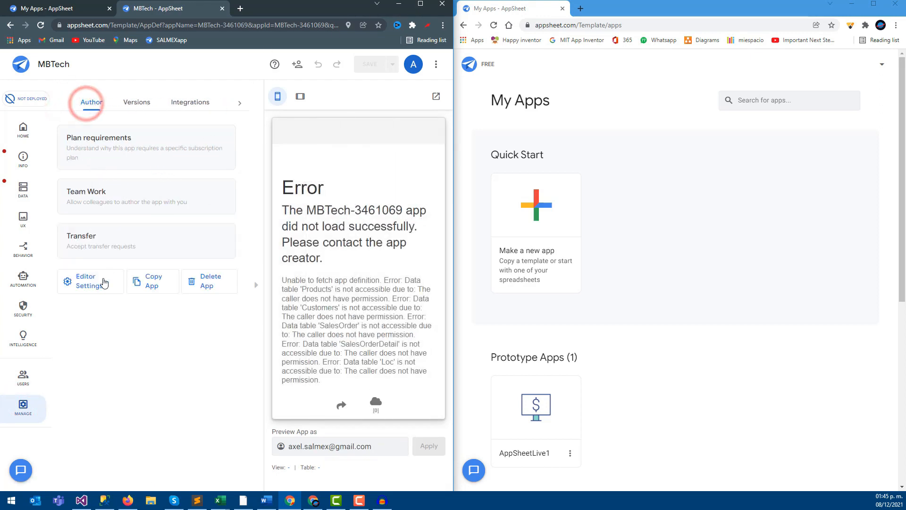
click(106, 244)
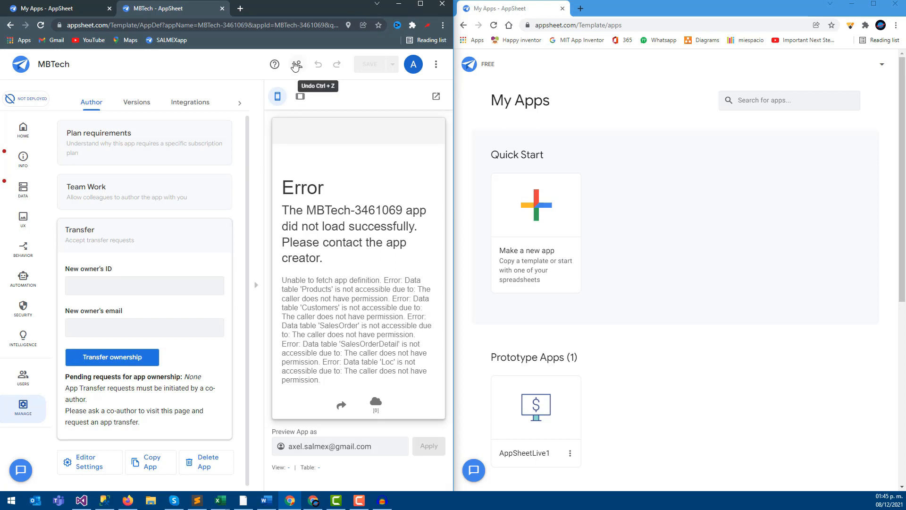
click(425, 4)
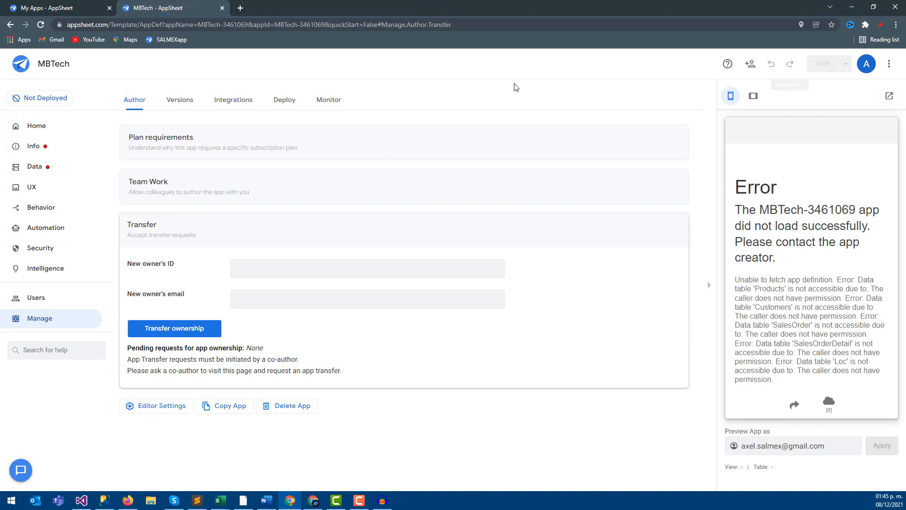
- Dock the windows side by side and load Google in a new tab
drag(485, 8, 590, 105)
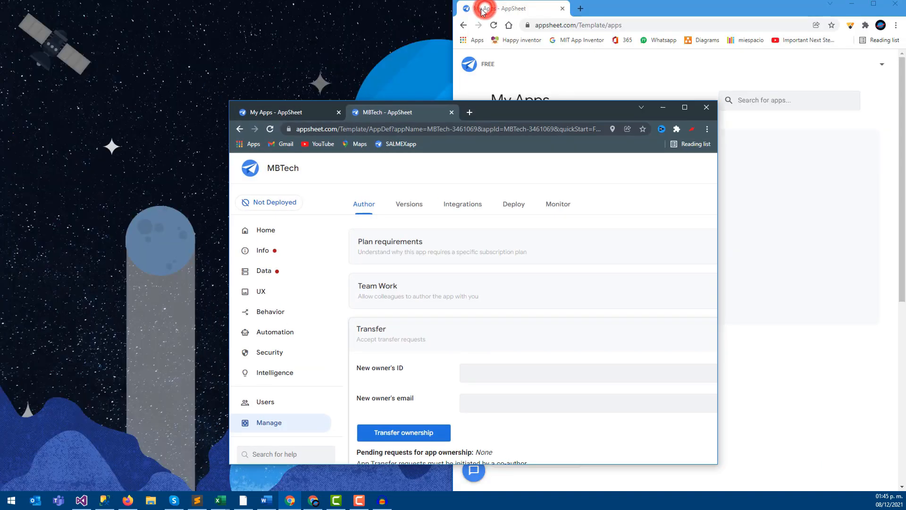
key(super+Left)
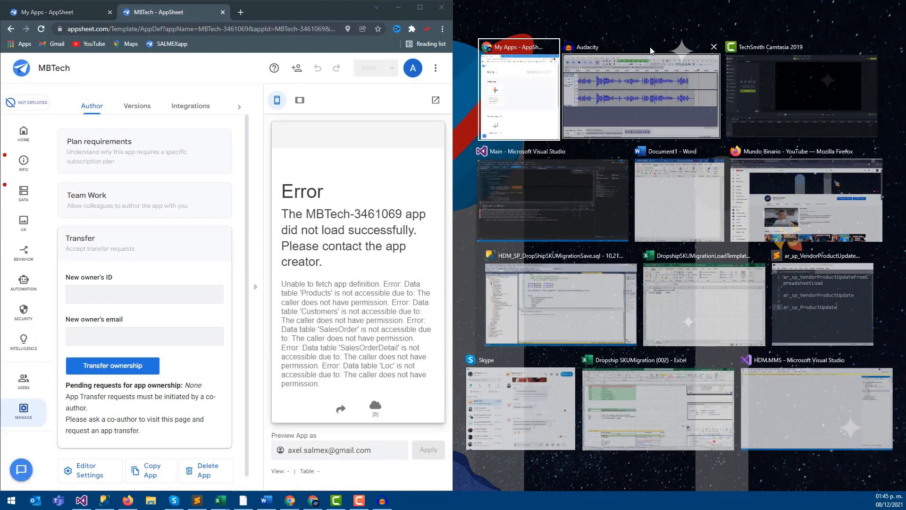
click(541, 78)
click(582, 17)
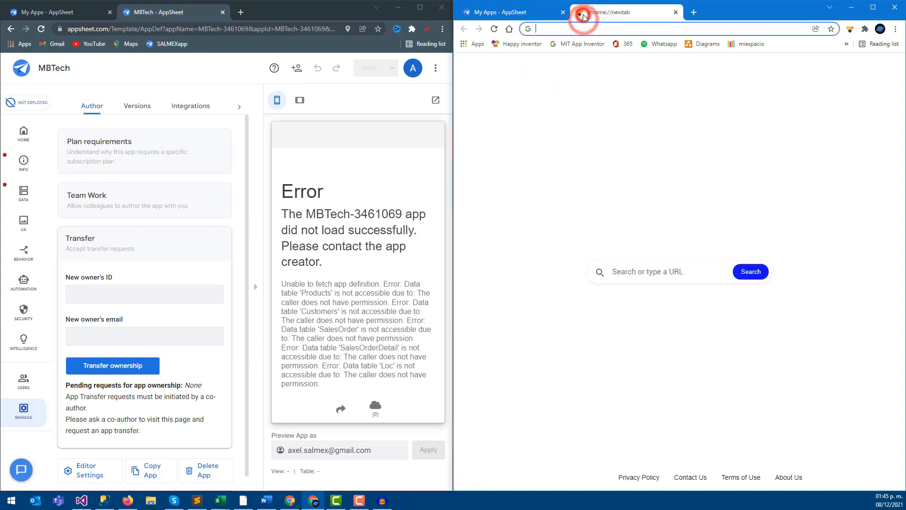
text(foog)
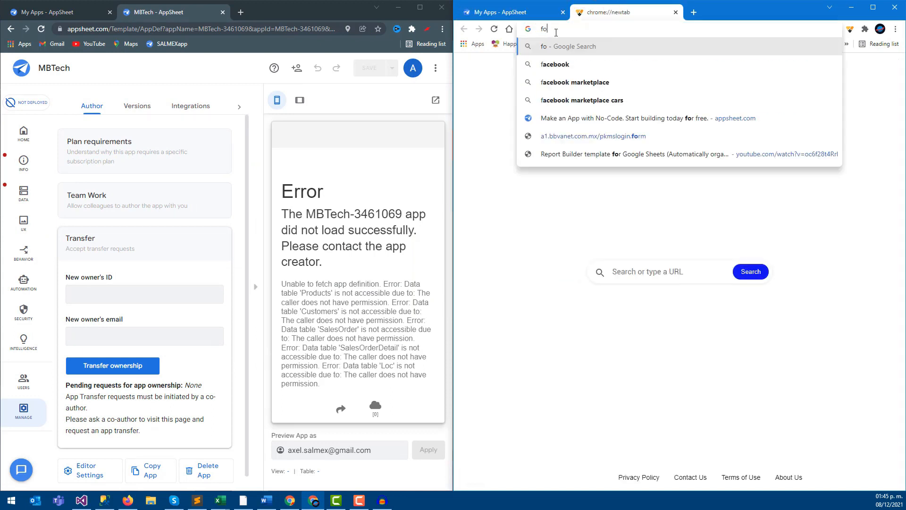
key(BackSpace)
key(BackSpace)
key(BackSpace)
key(BackSpace)
text(goo)
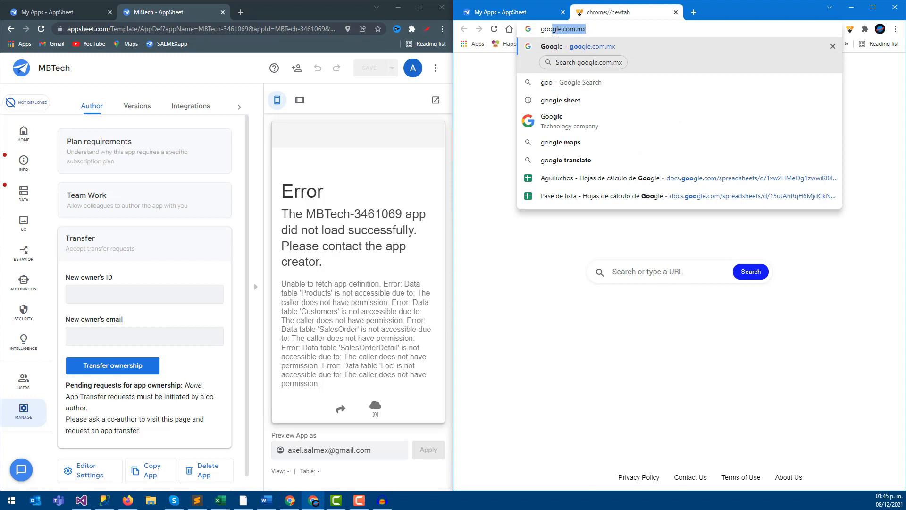
key(Return)
- Launch Google Sheets from the Google apps grid
click(866, 71)
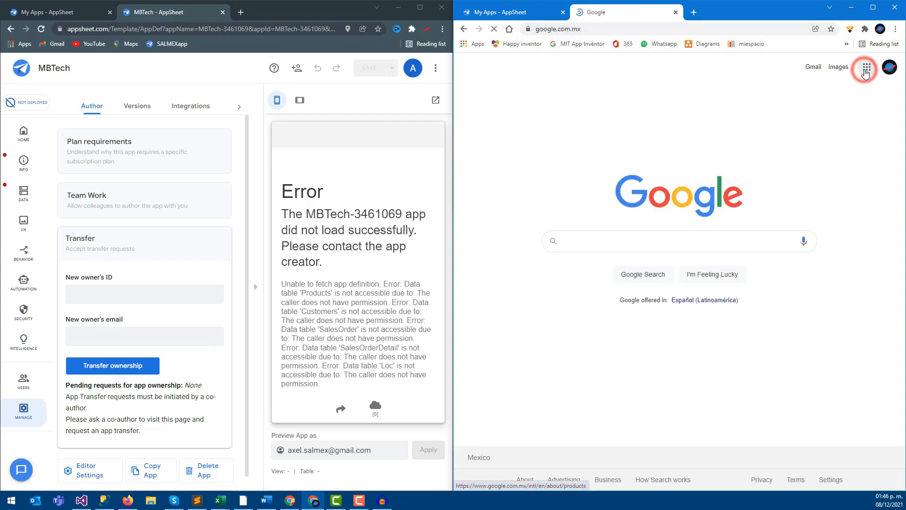
click(868, 69)
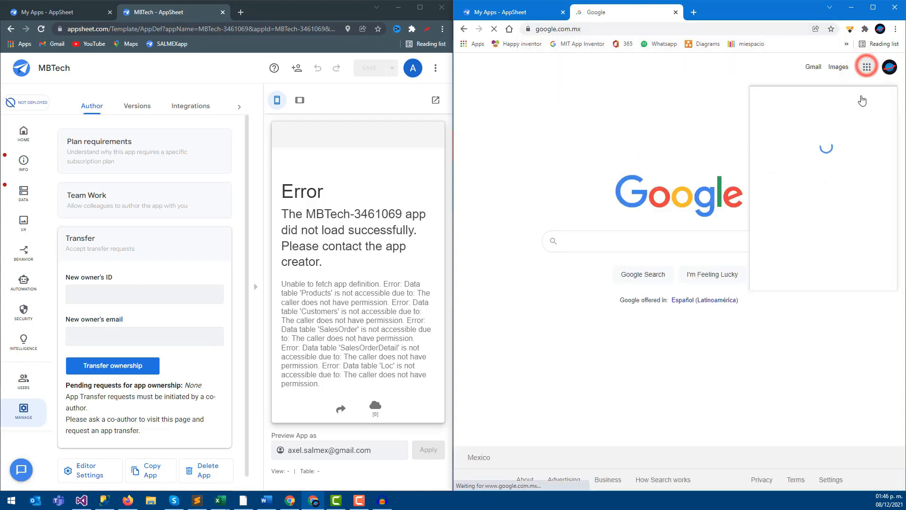
scroll(831, 199, down, 5)
click(869, 163)
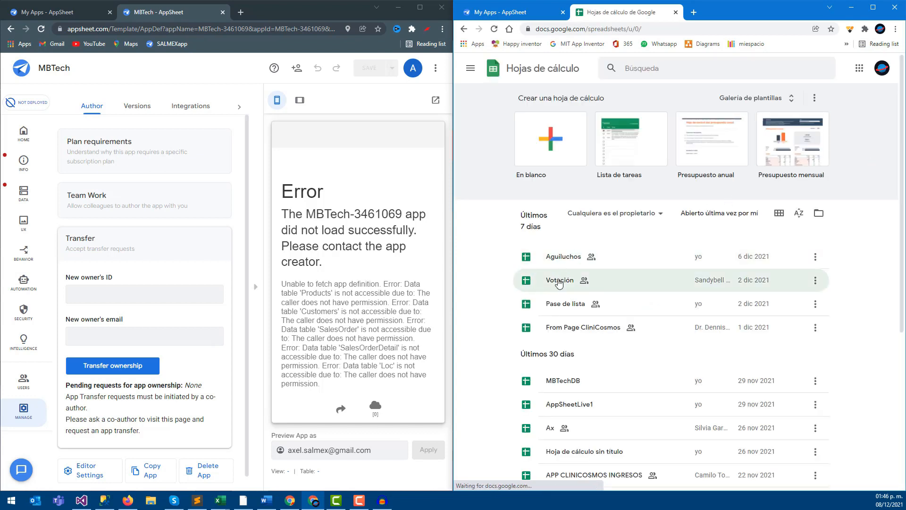
- Open the MBTechDB spreadsheet from Sheets' recent files in a full-screen window
scroll(557, 302, down, 2)
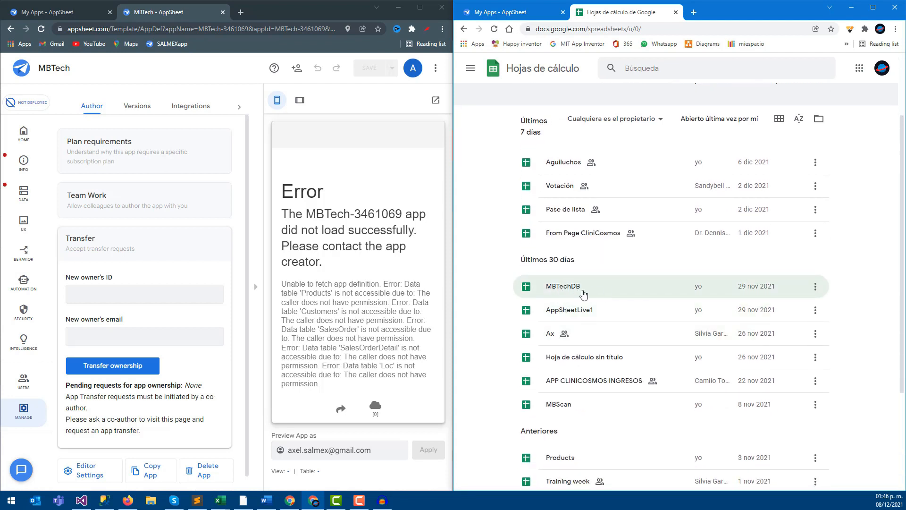
click(814, 289)
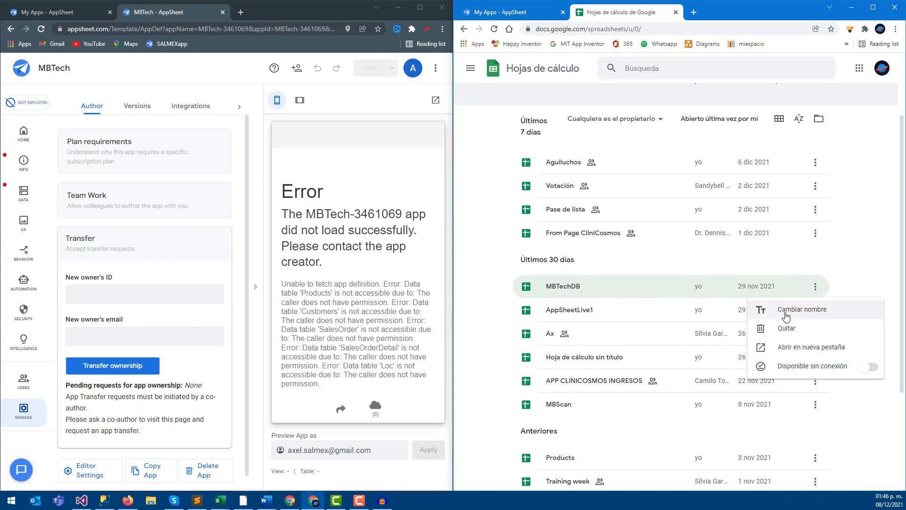
click(873, 11)
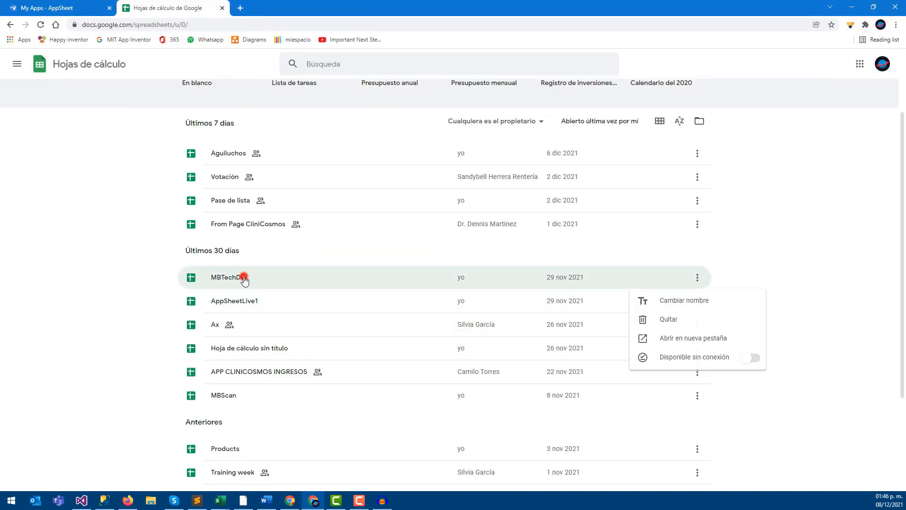
click(244, 280)
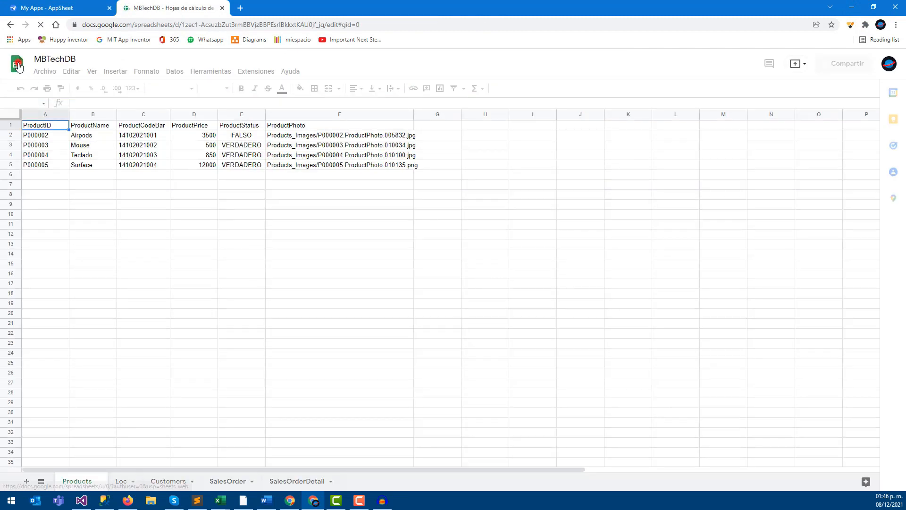
click(18, 67)
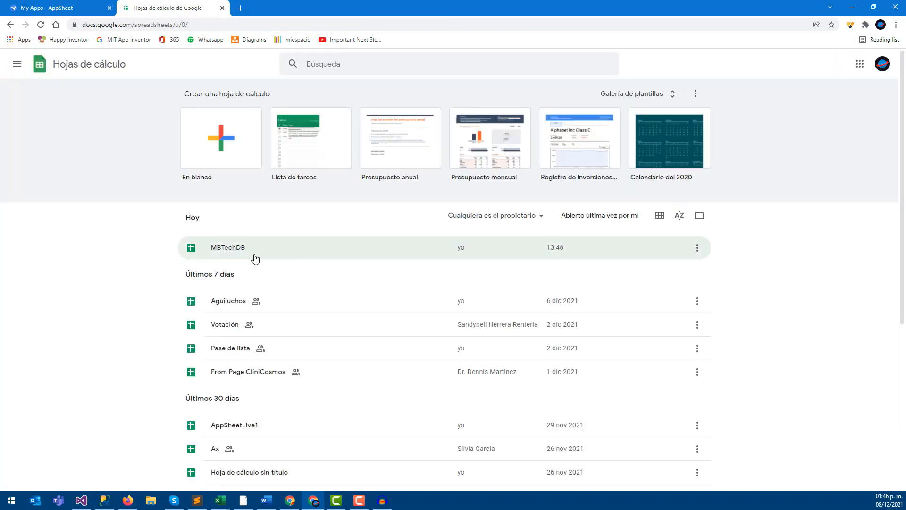
click(244, 246)
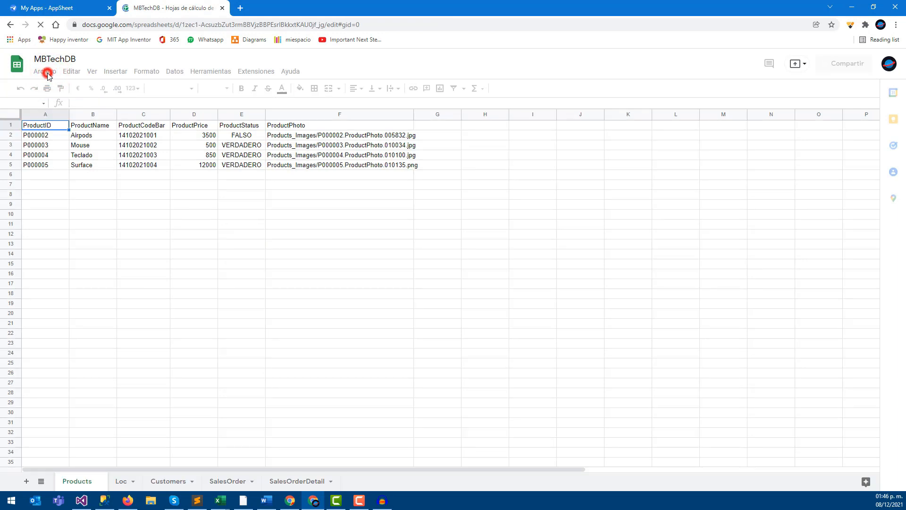
- Open Archivo > Compartir > Compartir con otros and enter the second account's e-mail address
click(48, 74)
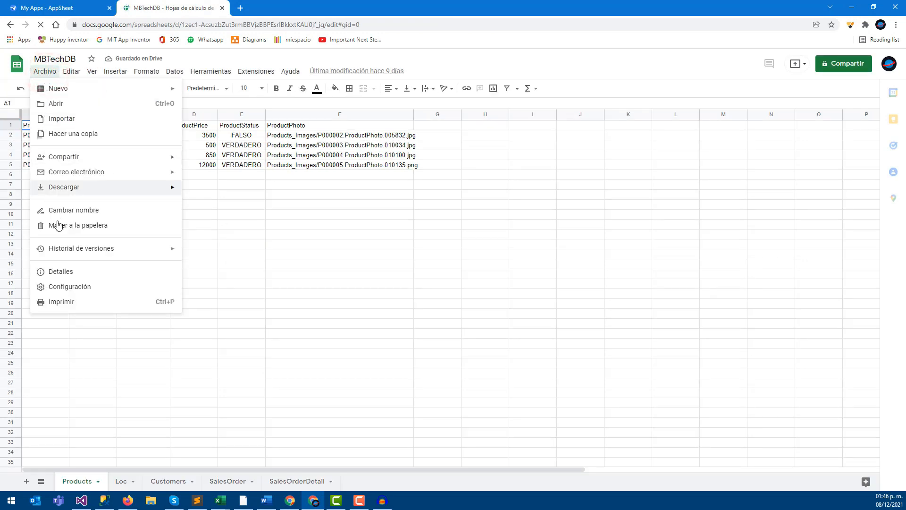
click(71, 156)
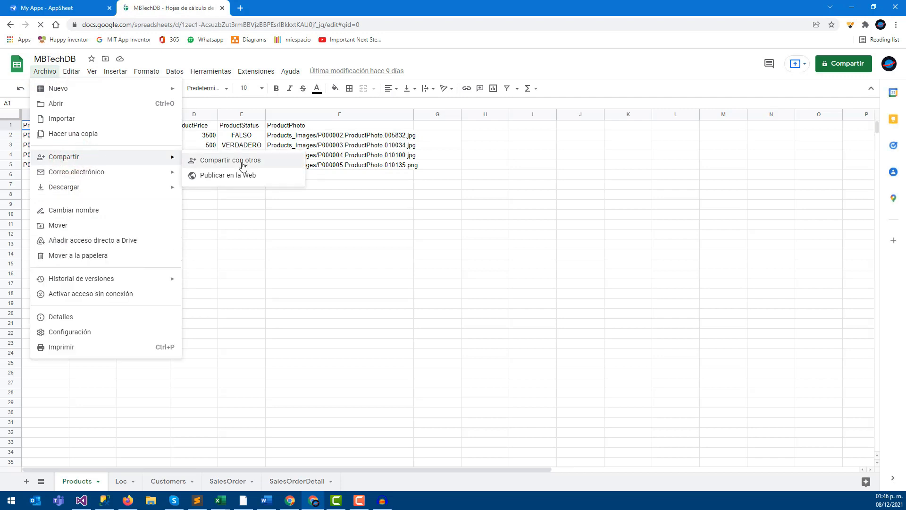
click(244, 163)
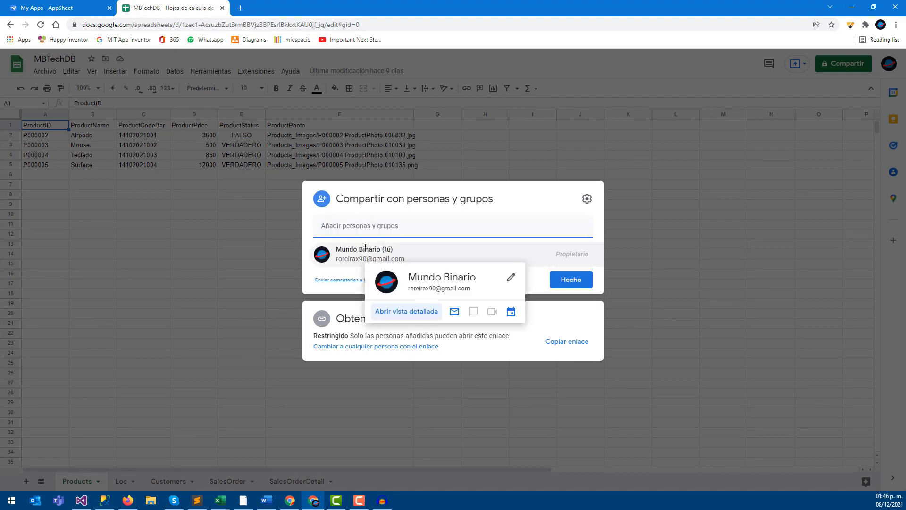
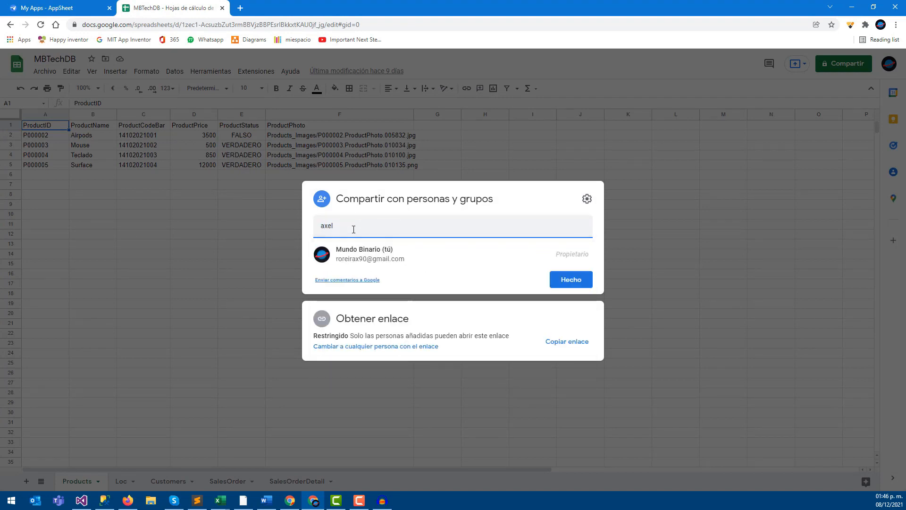
click(387, 218)
click(393, 218)
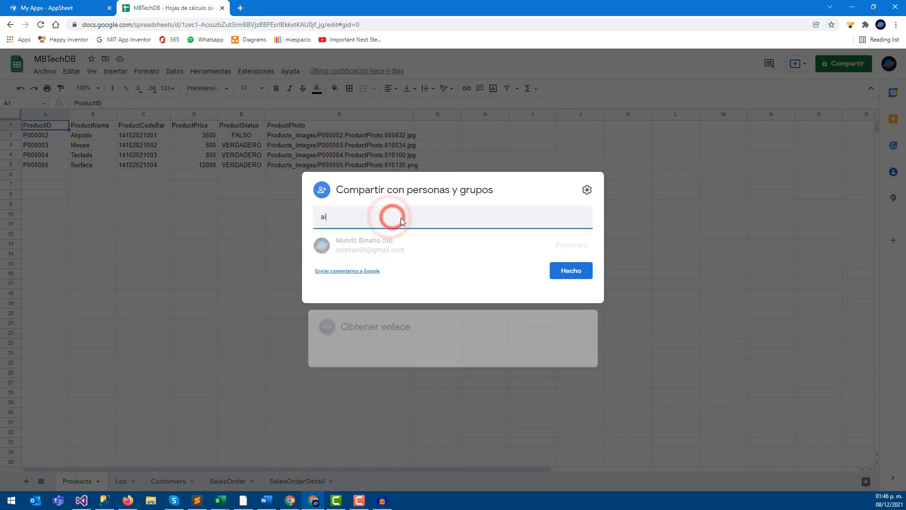
click(394, 218)
drag(334, 225, 320, 225)
text(sa)
key(BackSpace)
key(BackSpace)
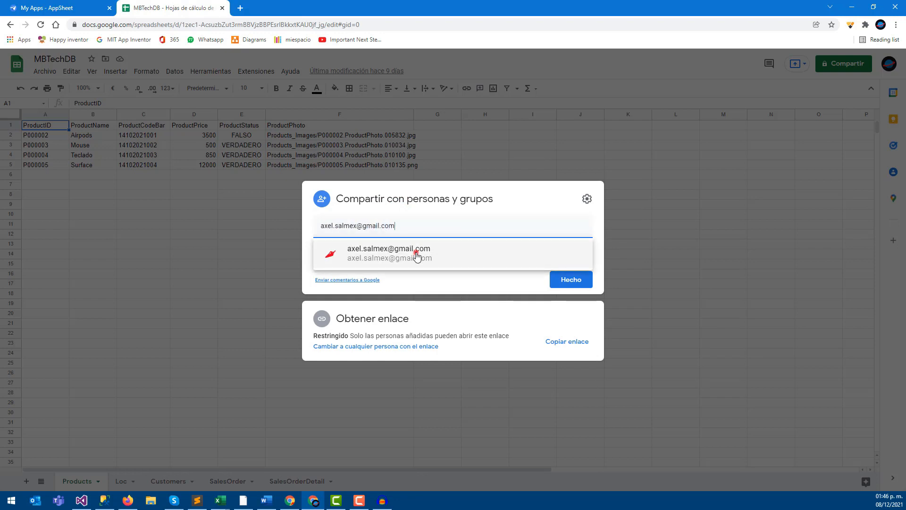
- Choose the suggested contact, set the access role, and send the invitation
click(415, 252)
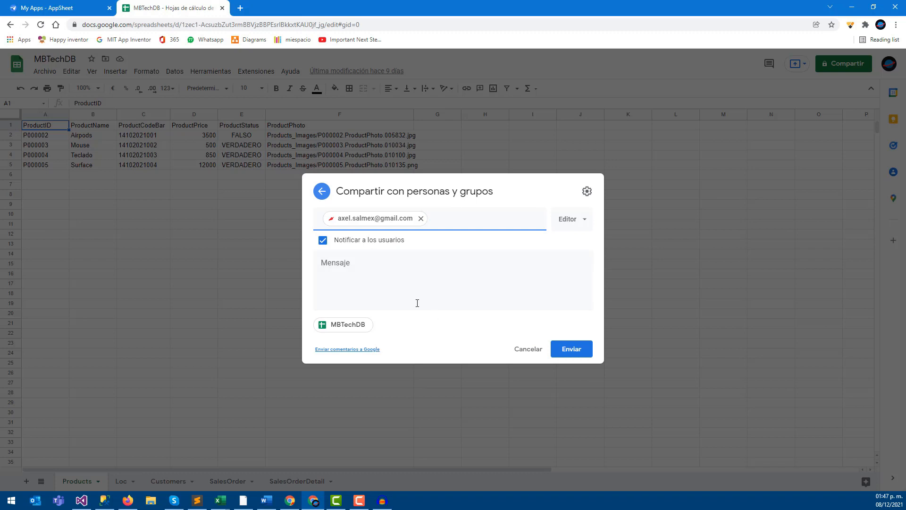
click(572, 220)
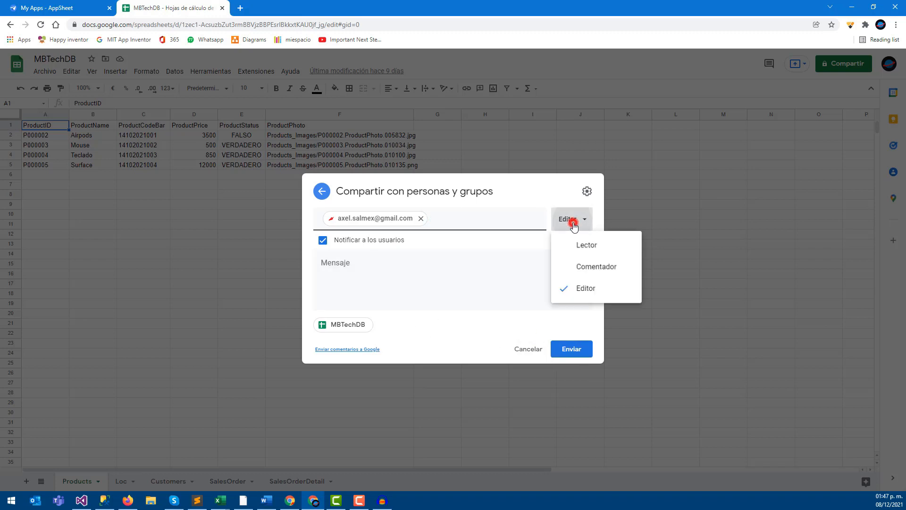
click(581, 246)
click(572, 346)
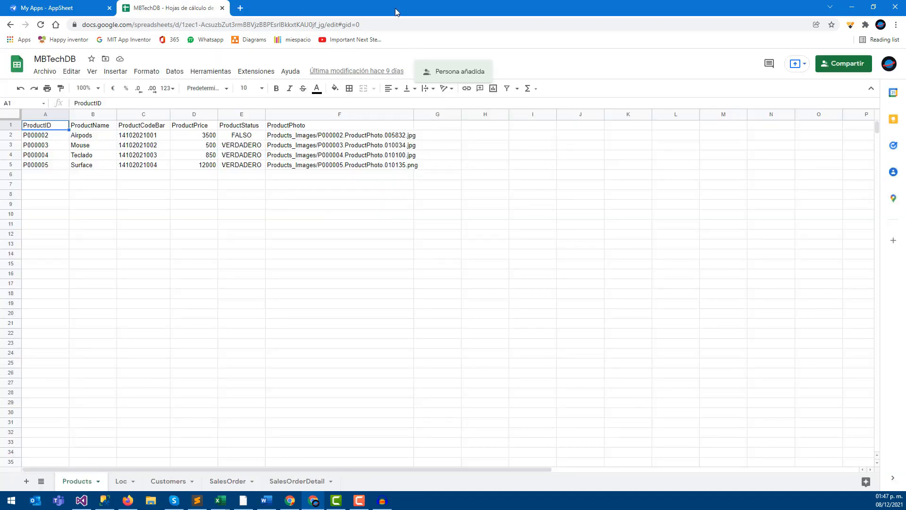
key(super+Right)
- In the other Chrome window, launch Google Sheets and reload its home list
click(309, 7)
click(243, 12)
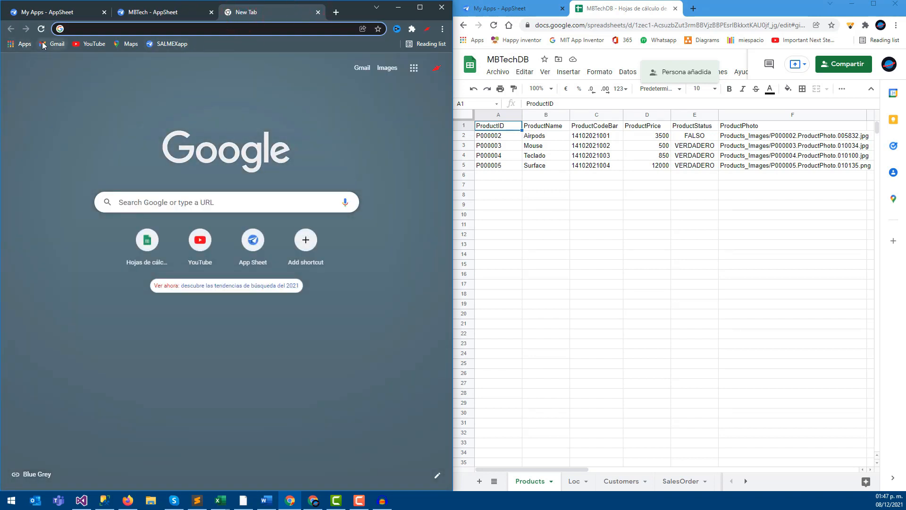
click(22, 43)
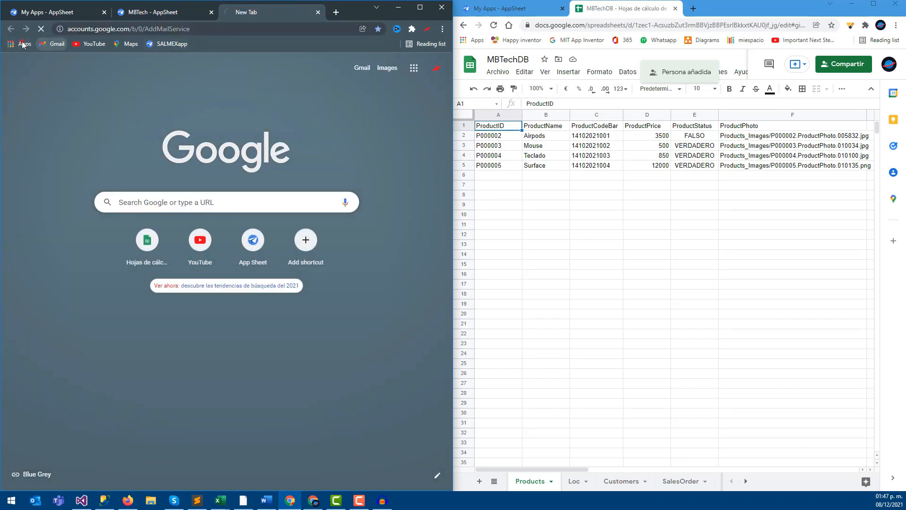
click(85, 241)
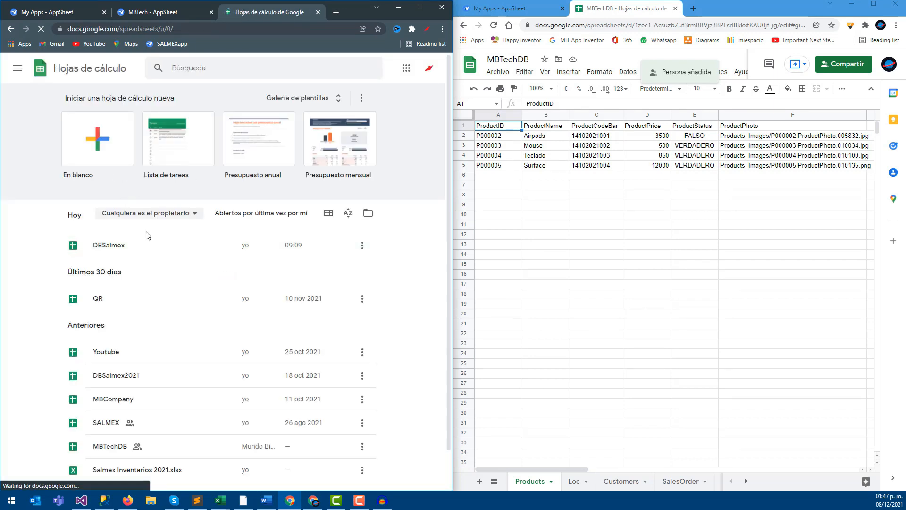
scroll(138, 330, down, 1)
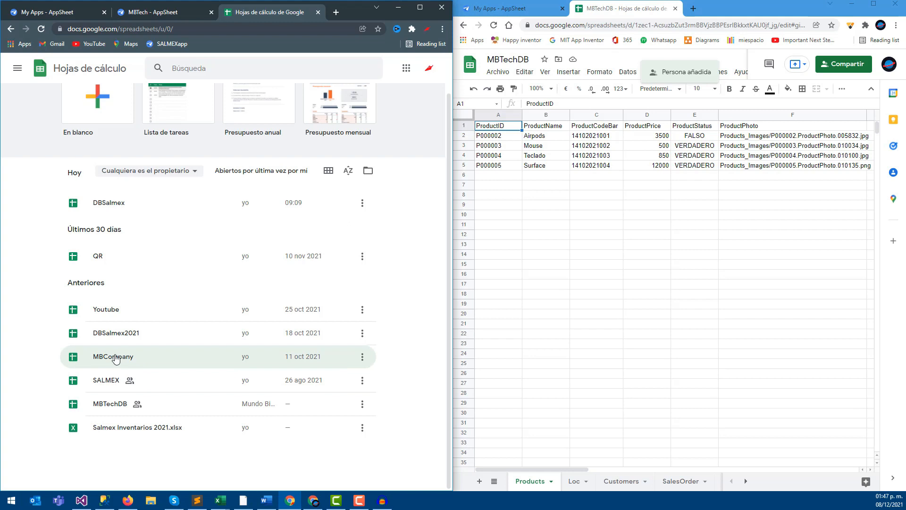
scroll(174, 268, up, 1)
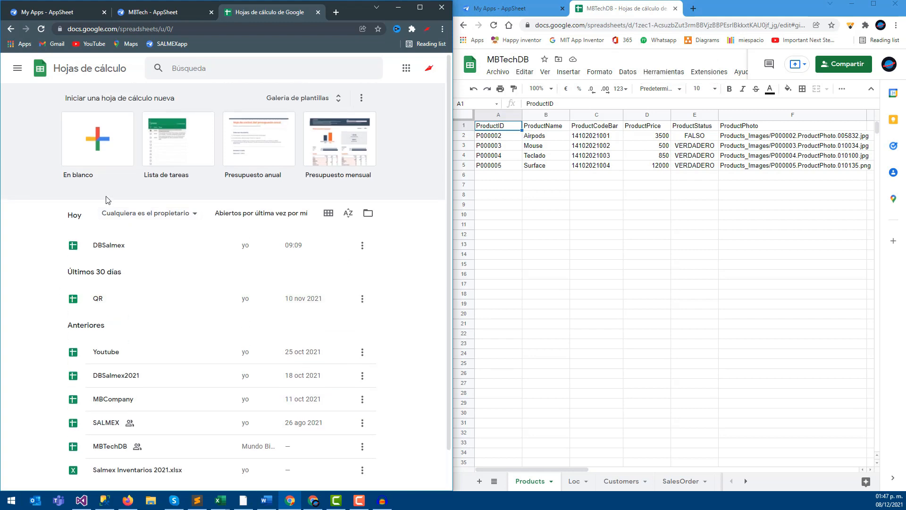
click(41, 29)
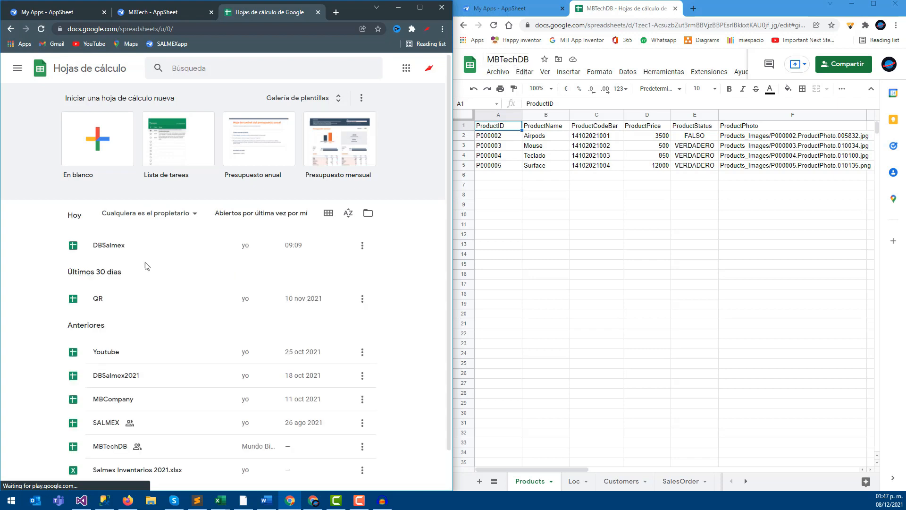
- Open the shared MBTechDB spreadsheet from the home list
scroll(102, 304, down, 1)
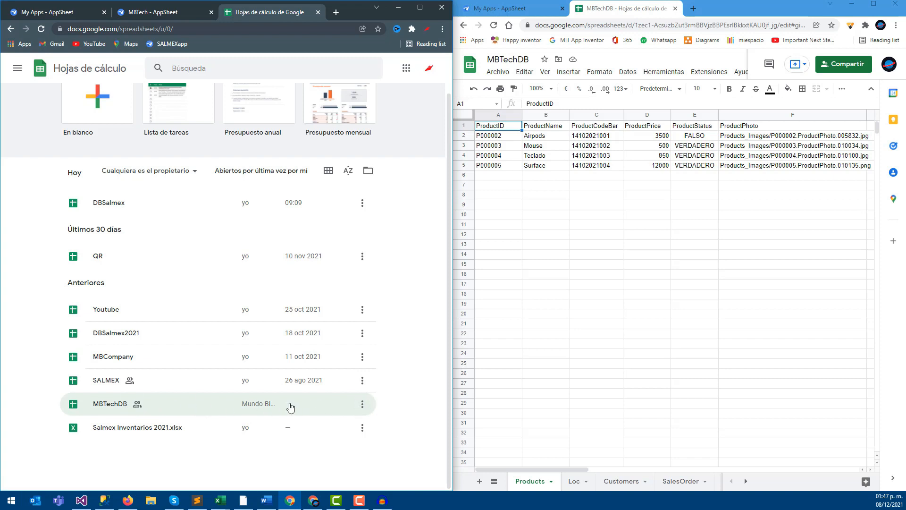
click(361, 405)
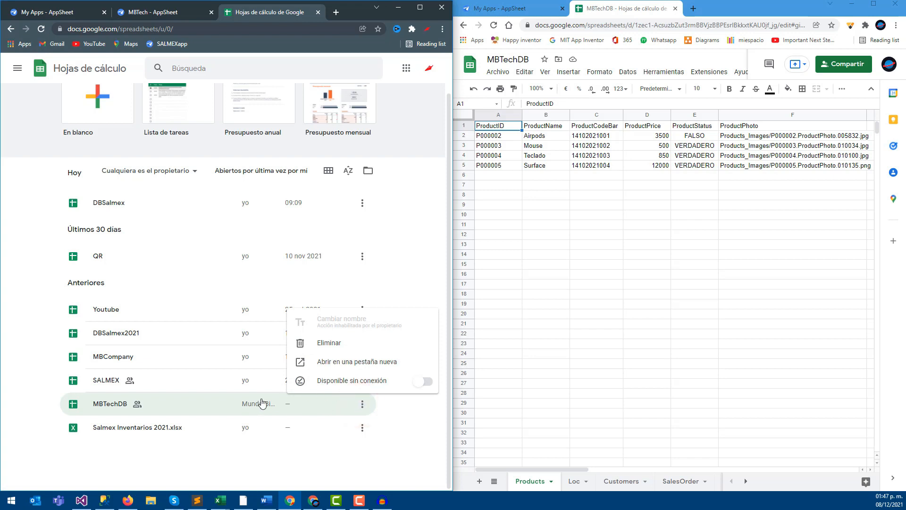
click(123, 405)
click(53, 206)
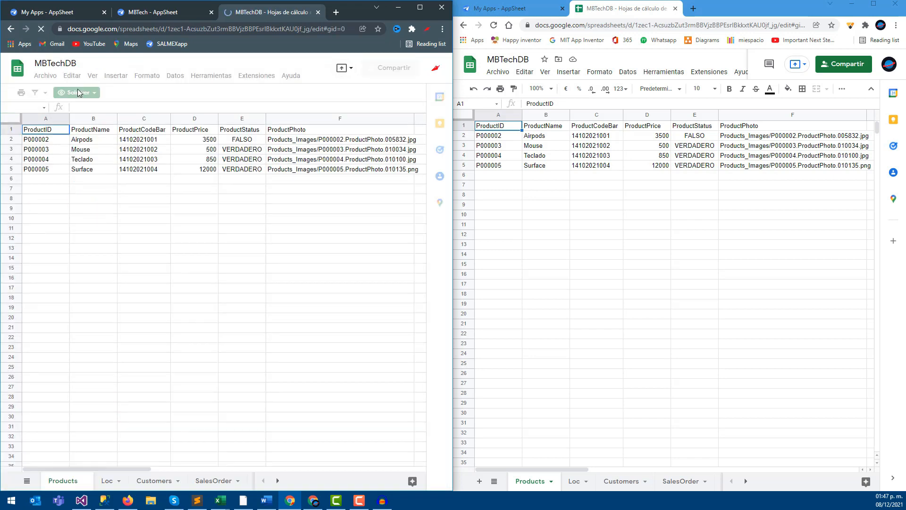
- Create a copy named MBTechDB by removing the 'Copia de' prefix, then go home
click(43, 76)
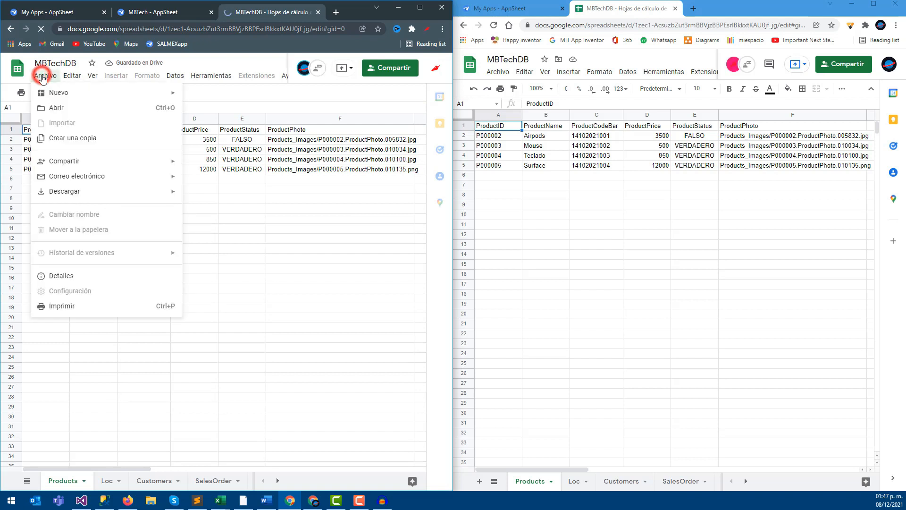
click(54, 139)
click(218, 250)
drag(184, 249, 131, 248)
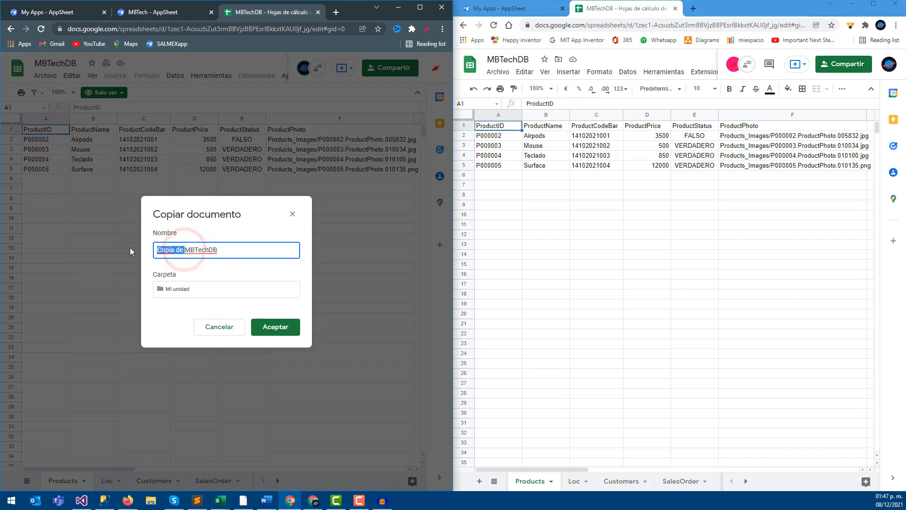
key(BackSpace)
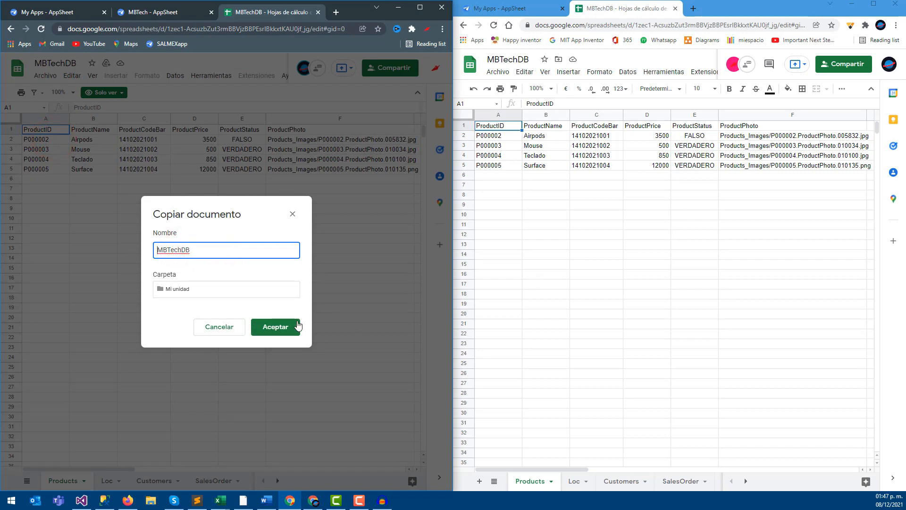
click(280, 332)
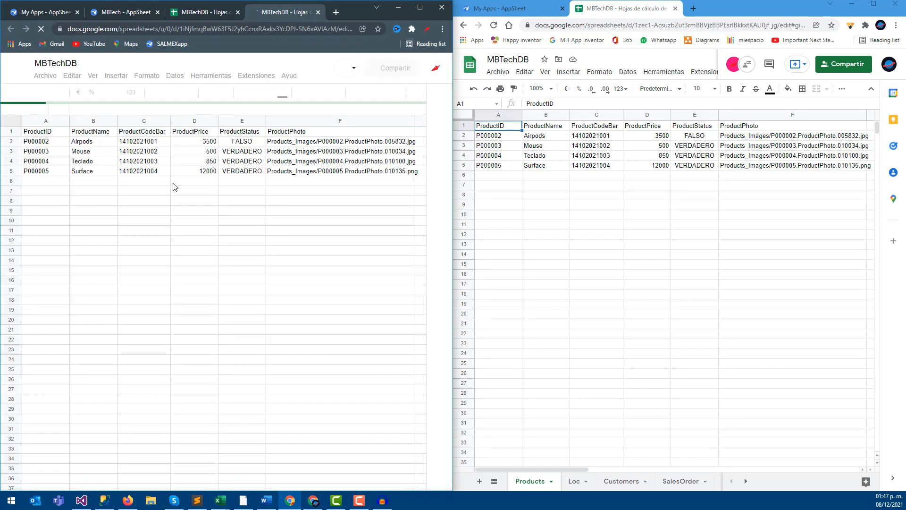
click(162, 164)
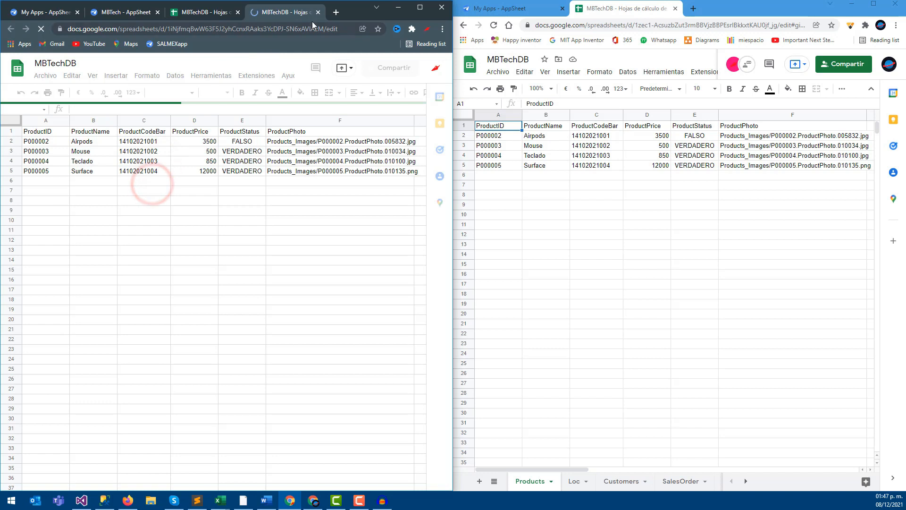
click(16, 70)
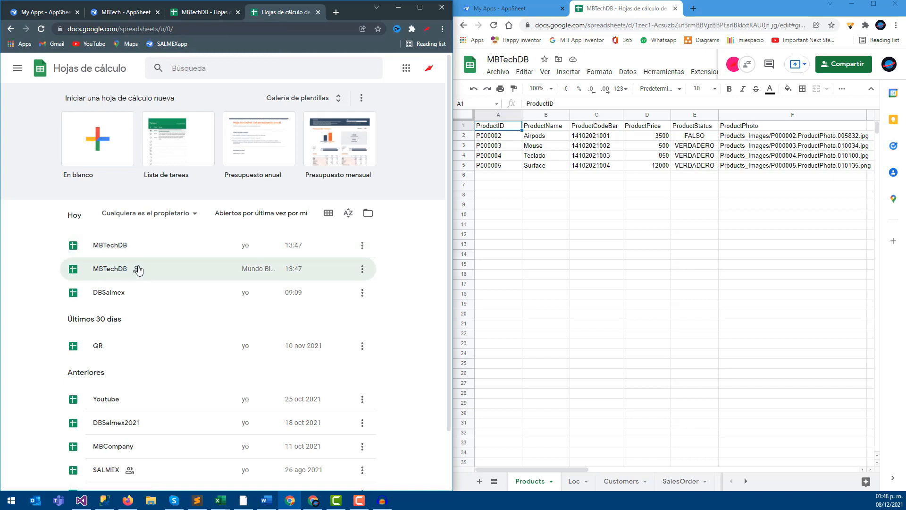
click(543, 226)
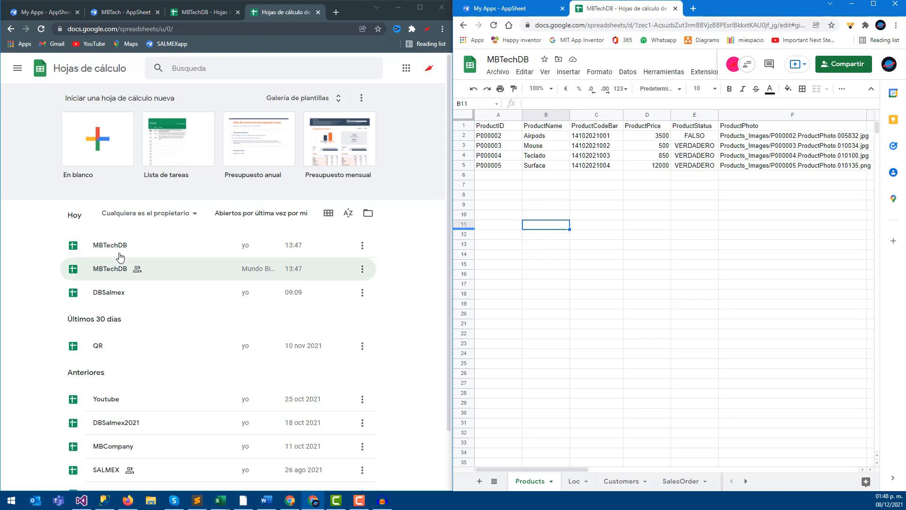
click(120, 13)
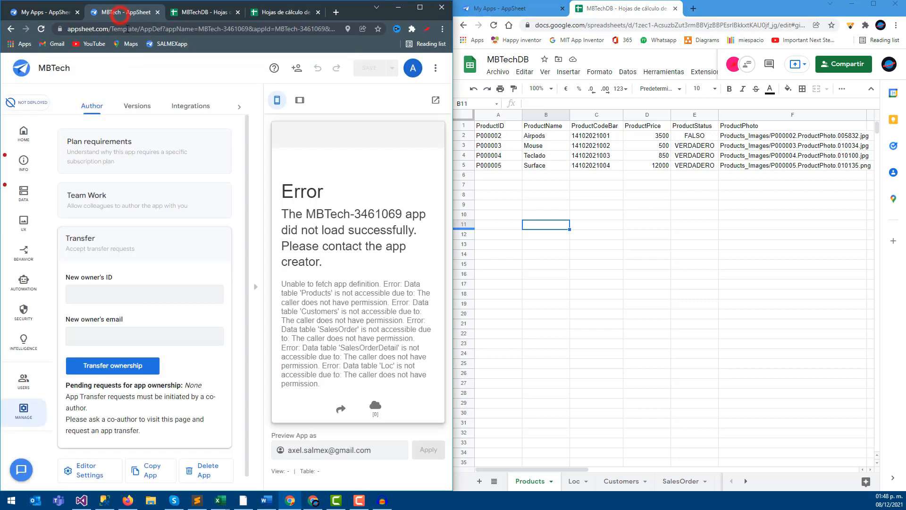
- Reload the MBTech editor so the preview shows the Customers view with two records
click(42, 29)
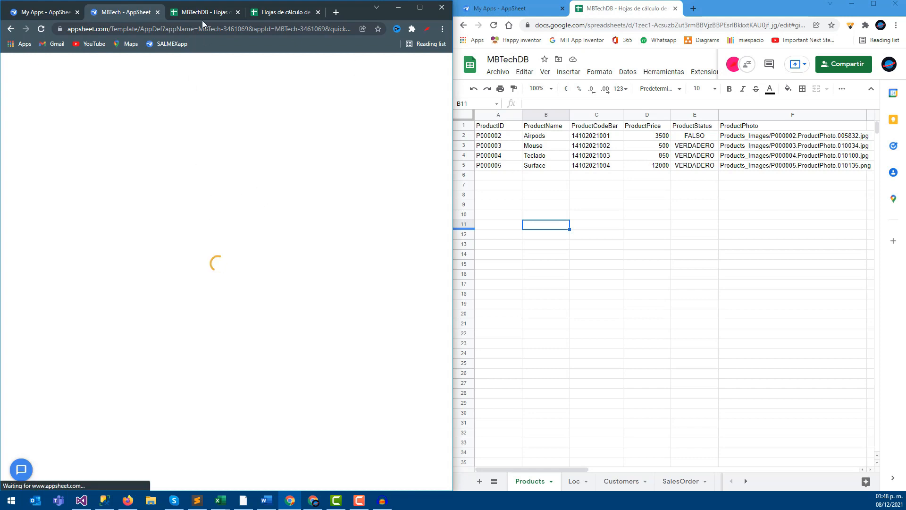
click(219, 15)
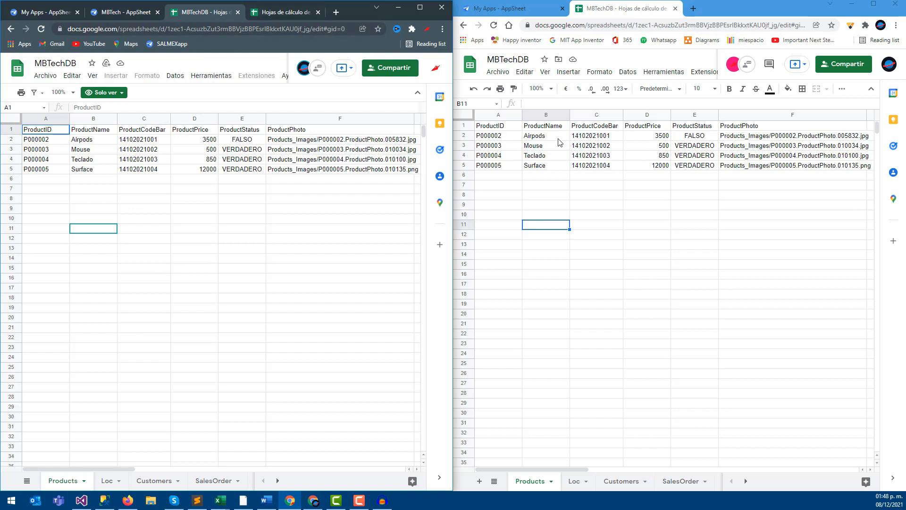
click(131, 12)
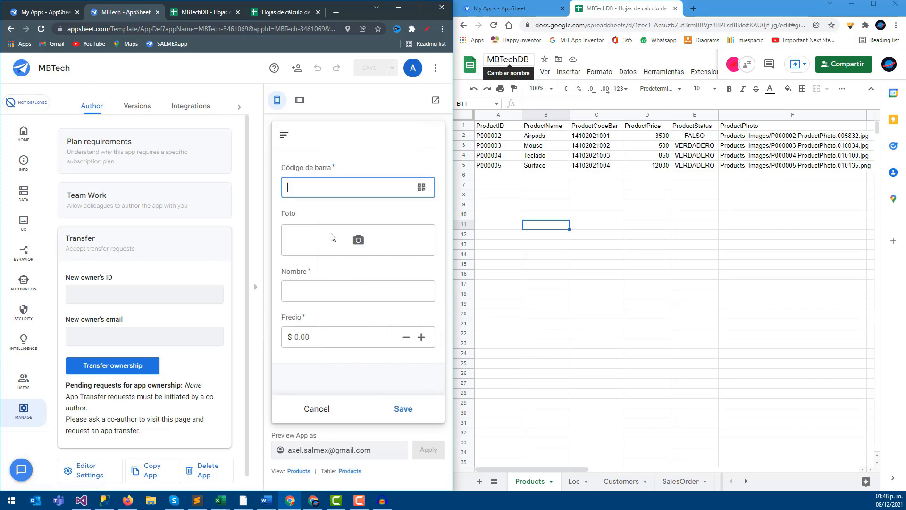
click(325, 413)
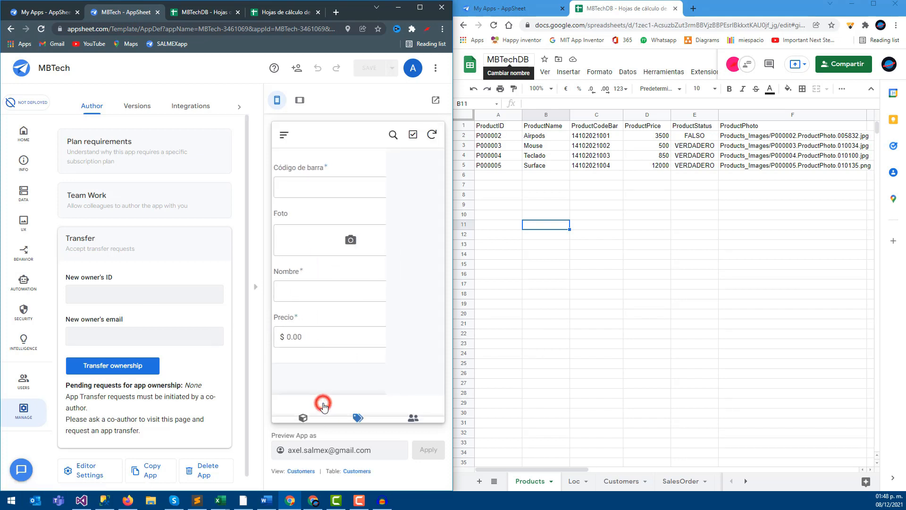
- Browse the preview's Productos, Pedidos and Clientes views, closing the product forms unsaved
click(360, 418)
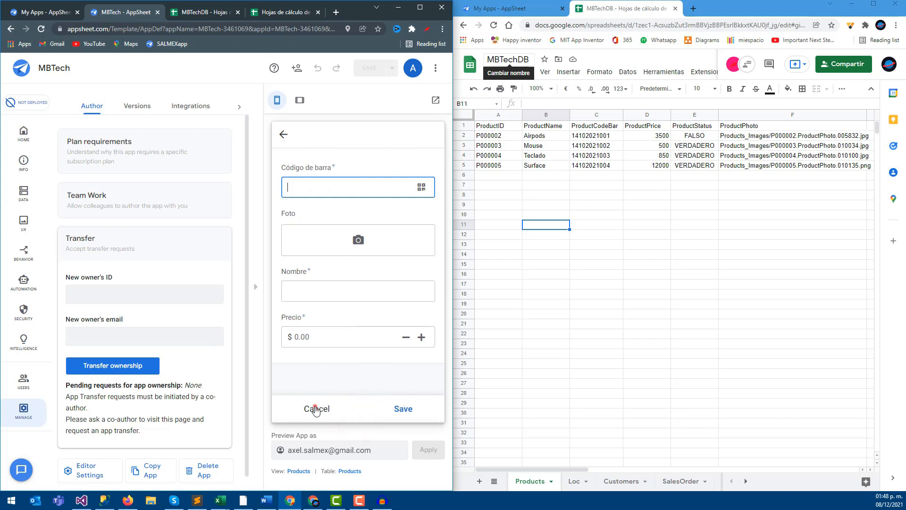
click(316, 409)
click(302, 406)
click(363, 407)
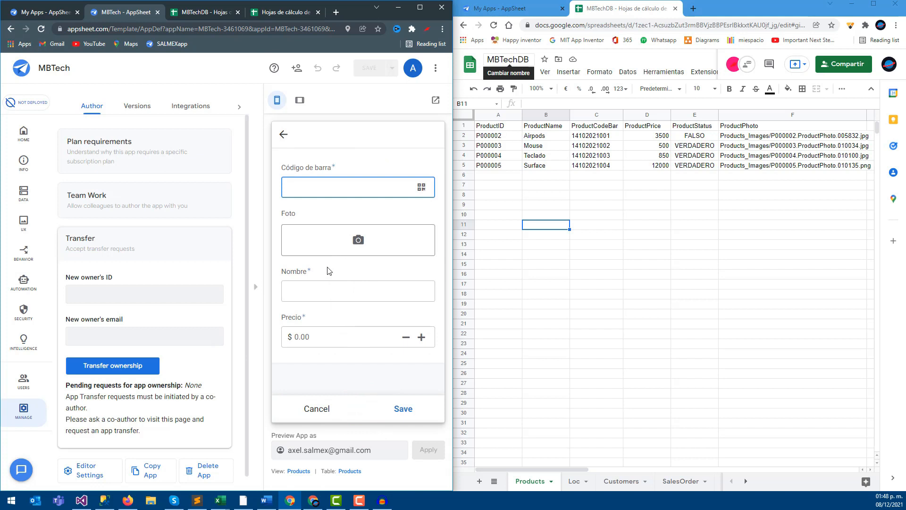
click(321, 405)
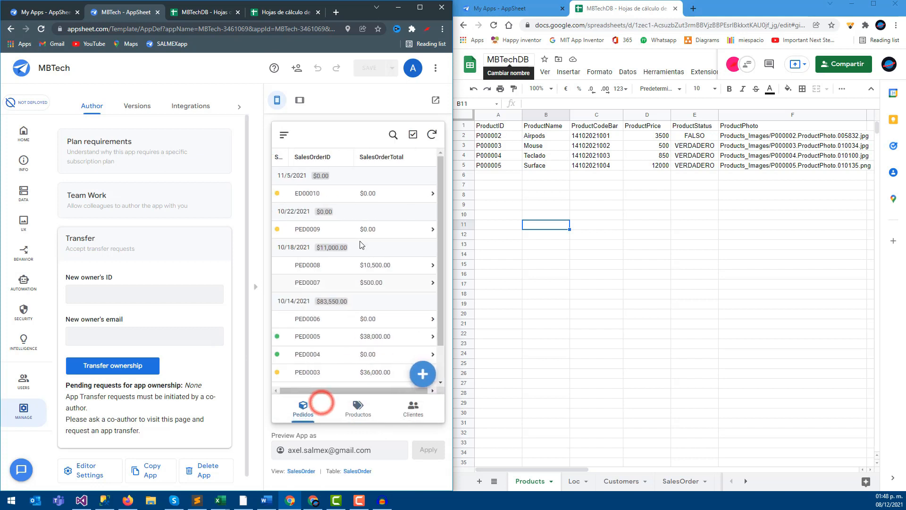
click(411, 407)
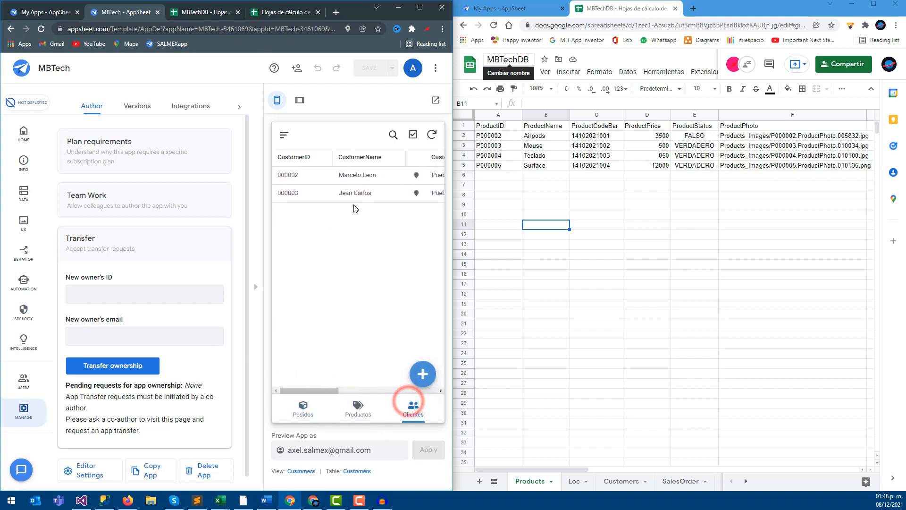
click(319, 410)
- Inspect sales order PED0003's details, cancel its edit, and dismiss the product form
click(407, 375)
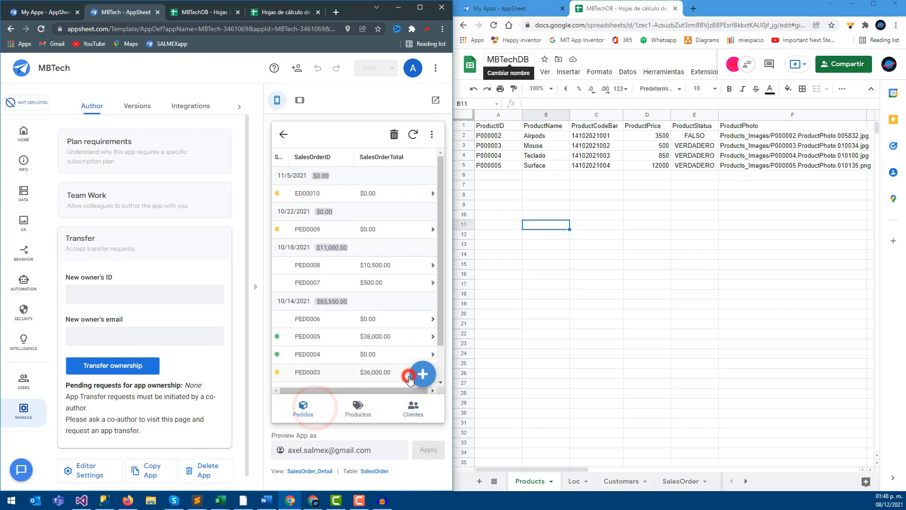
click(422, 375)
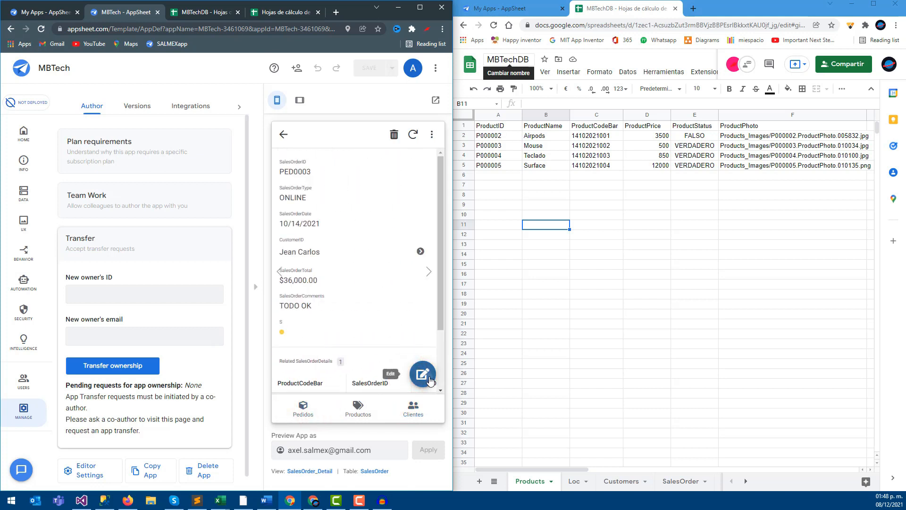
scroll(368, 313, down, 5)
click(314, 408)
scroll(336, 351, down, 1)
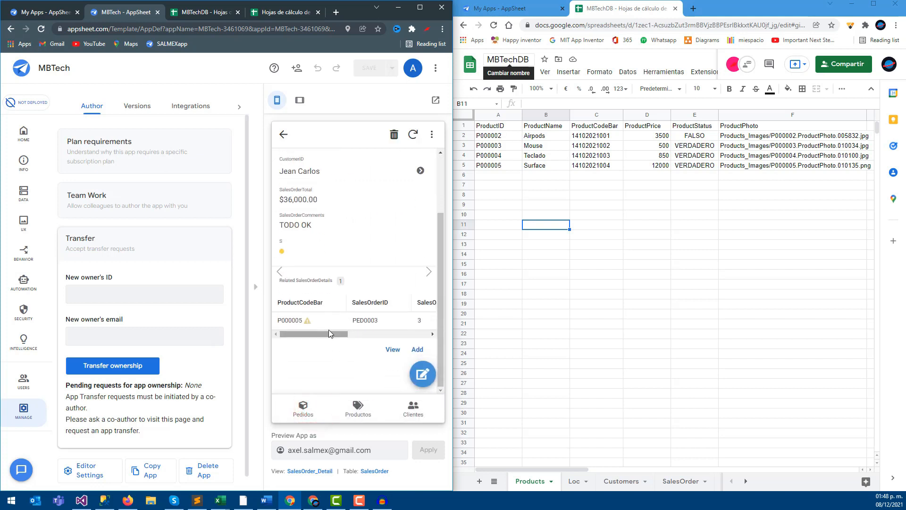
click(364, 409)
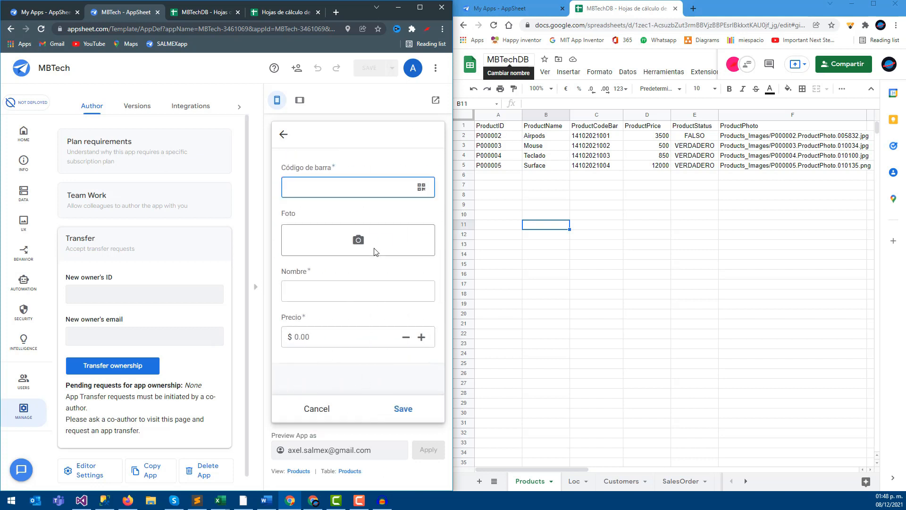
click(317, 408)
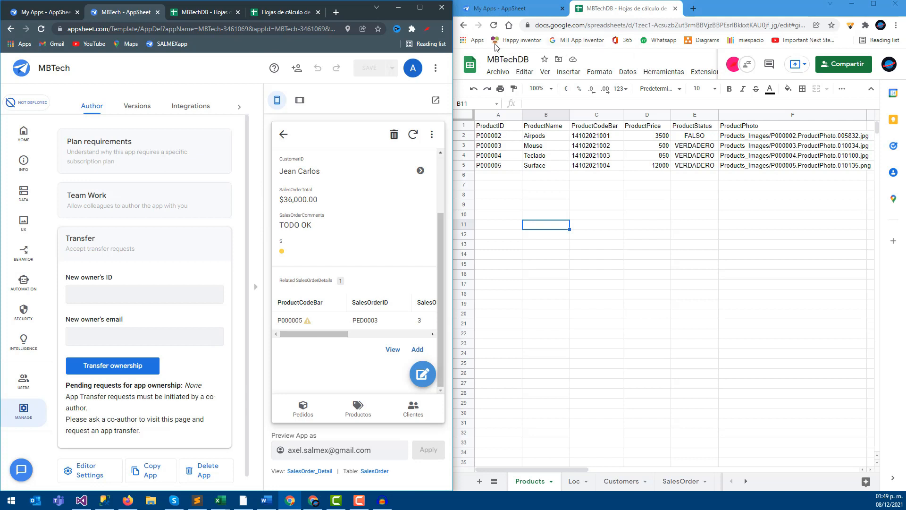
- Go from the Sheets home page to Google Drive via the Google apps grid
click(464, 26)
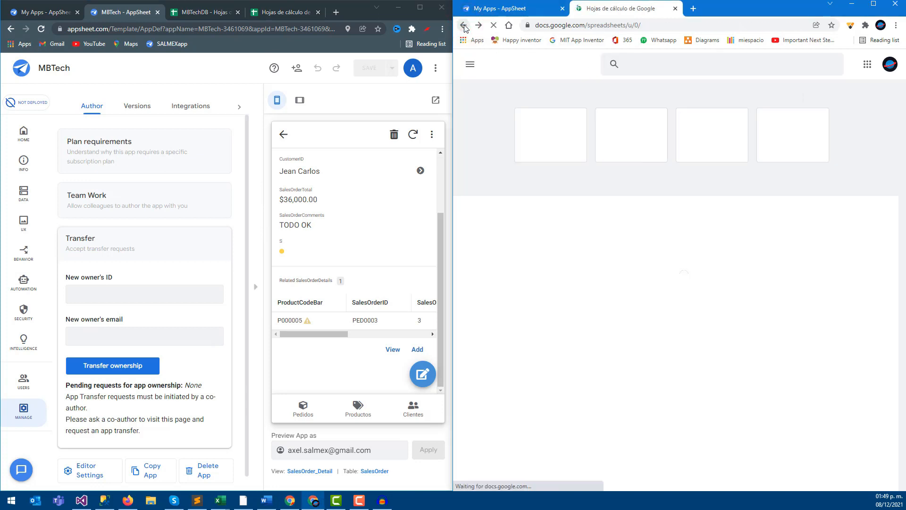
click(861, 68)
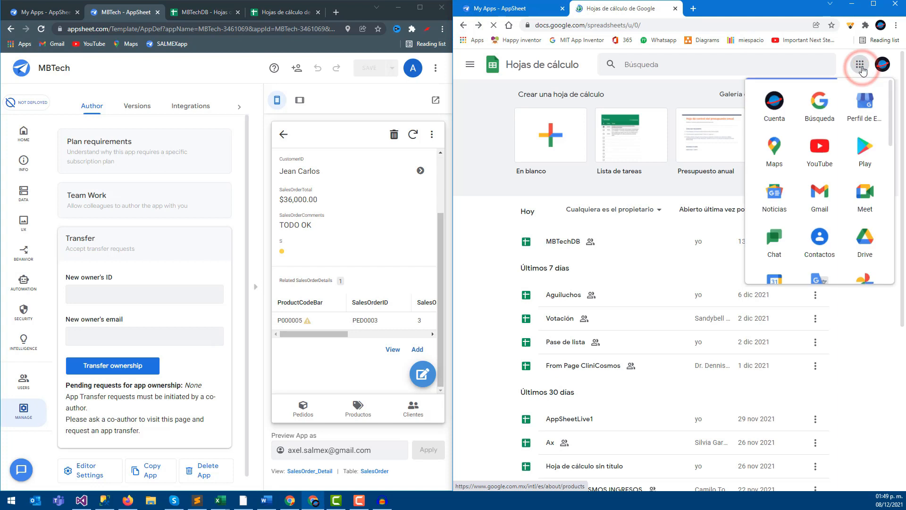
scroll(822, 198, down, 4)
scroll(827, 208, down, 4)
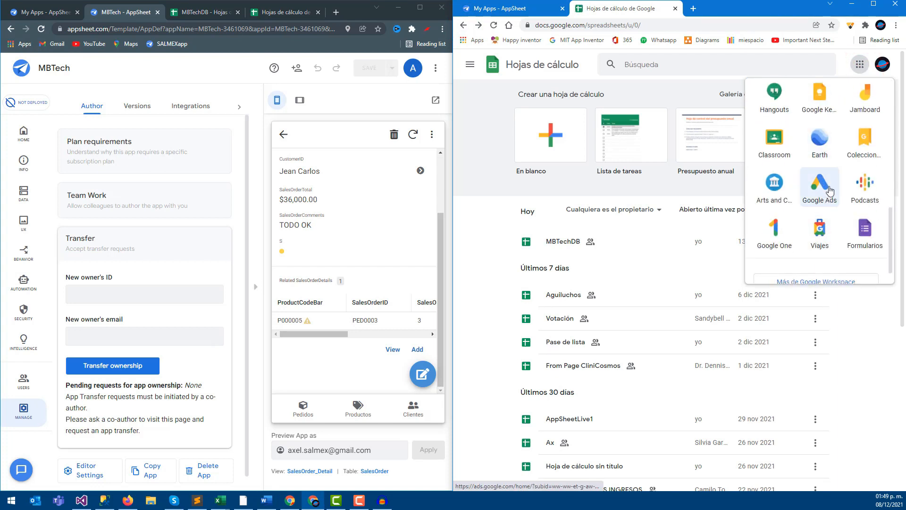
scroll(830, 188, up, 3)
scroll(822, 187, up, 3)
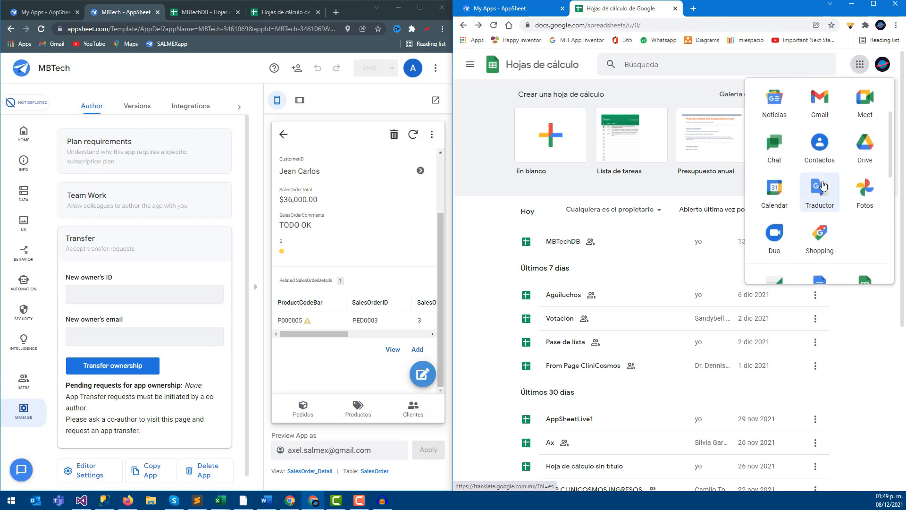
click(868, 146)
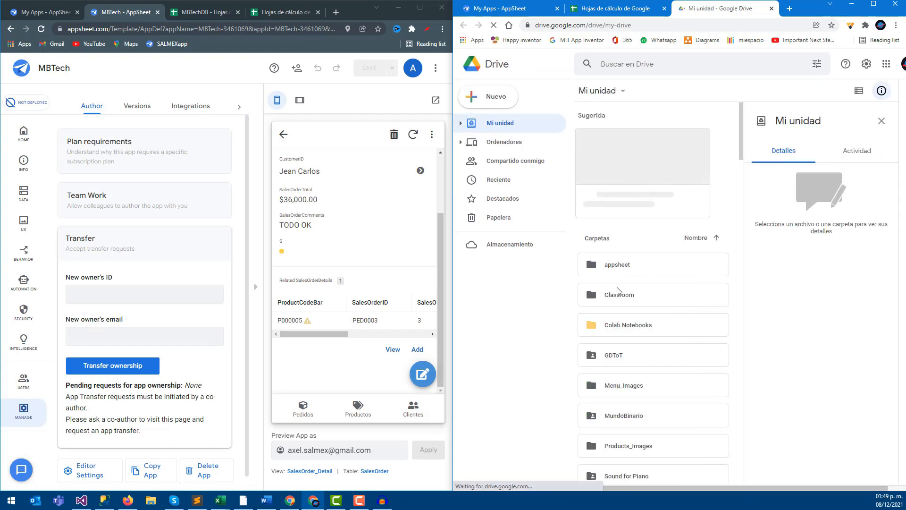
- Open the Menu_Images folder in My Drive, then return to My Drive
scroll(619, 293, down, 1)
scroll(619, 293, down, 1)
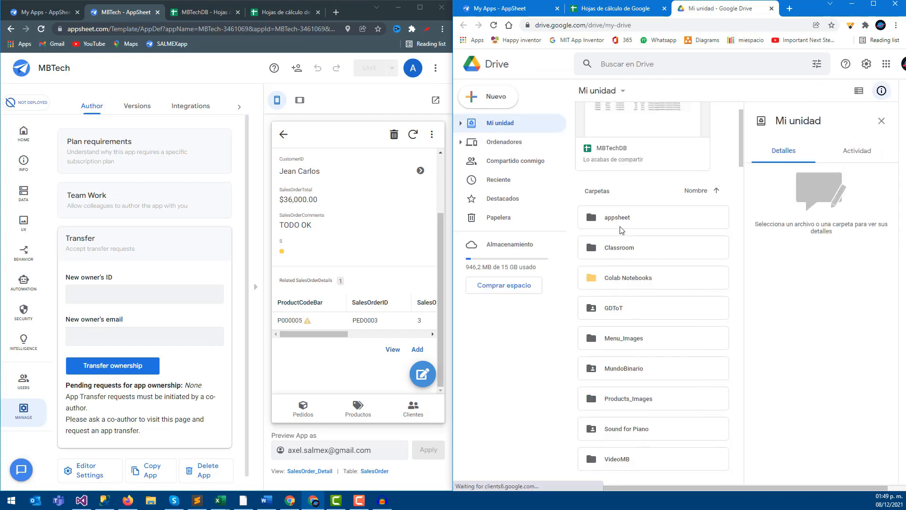
click(617, 338)
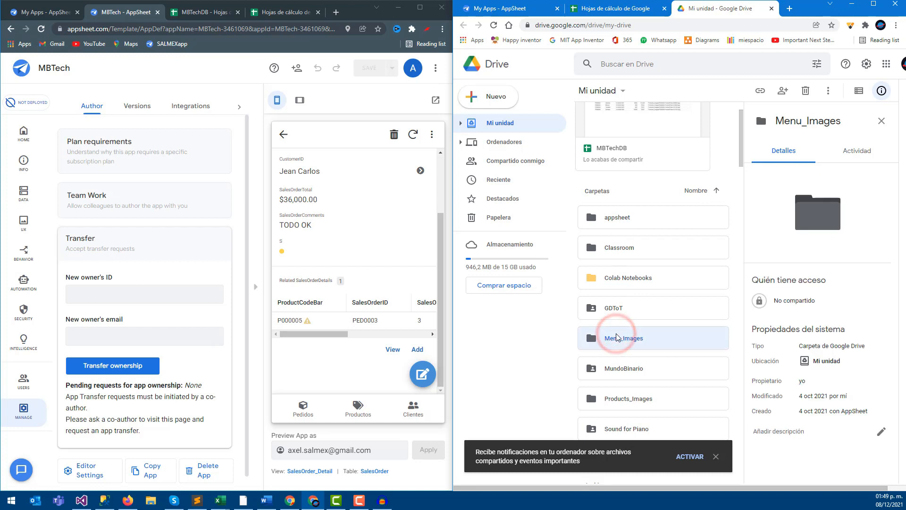
double_click(617, 338)
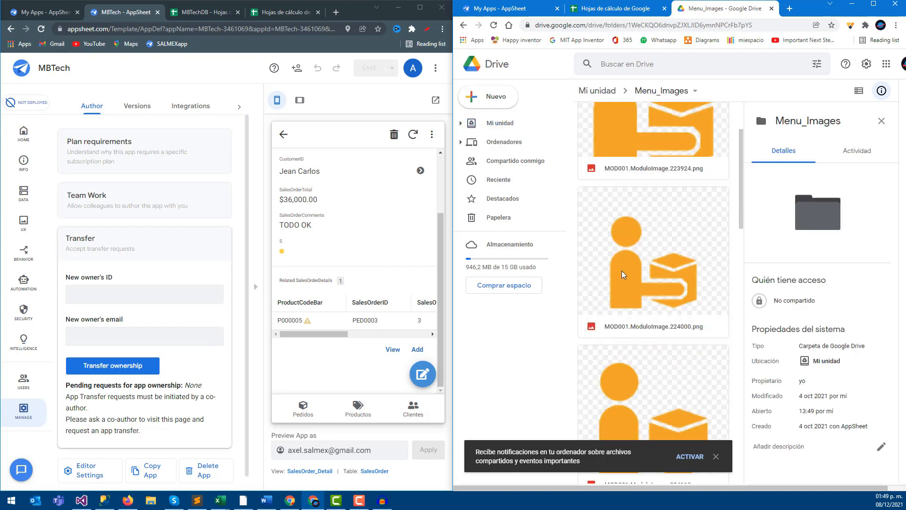
click(463, 25)
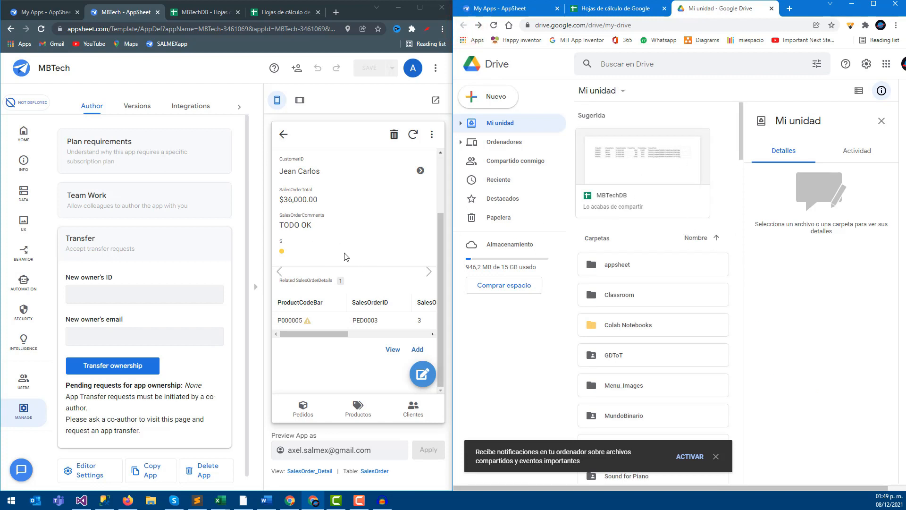
- Show the orders list and product form in the preview, then close the spreadsheets home tab
click(309, 415)
click(354, 411)
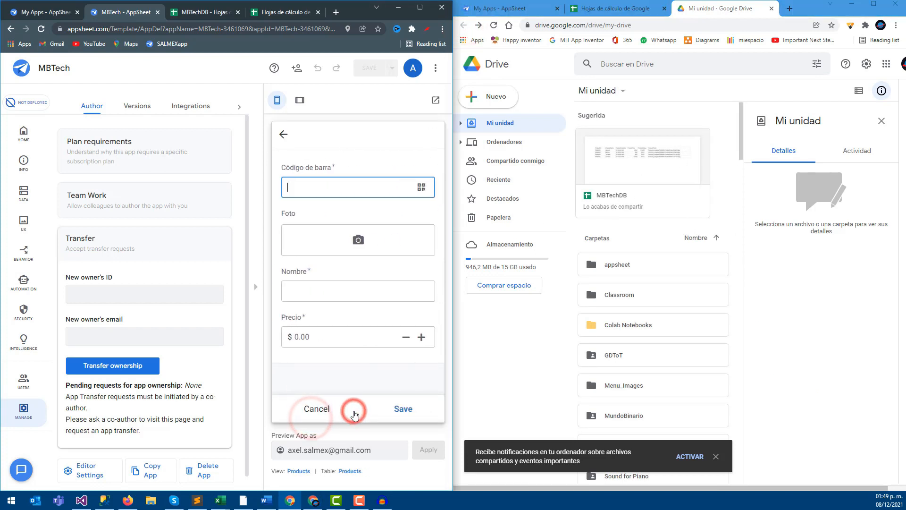
click(654, 9)
click(665, 9)
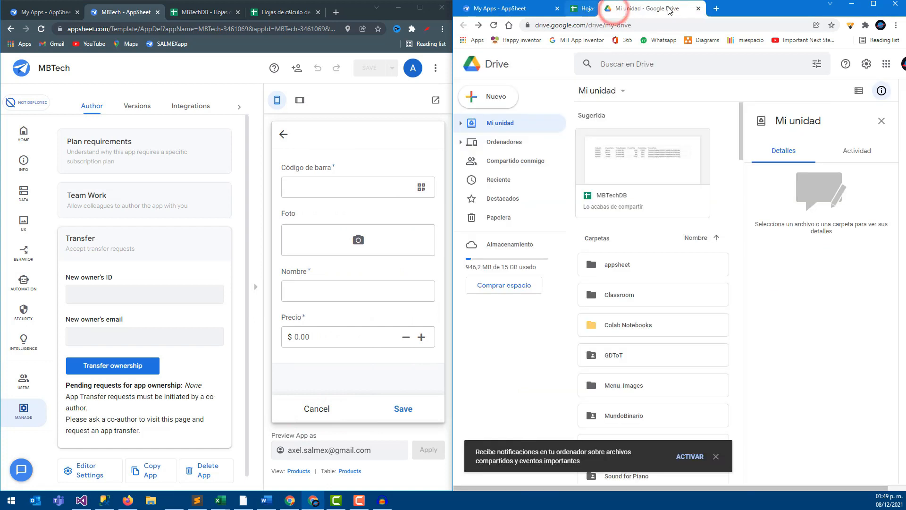
- Close the Drive and spreadsheet tabs and reopen the MBTech editor from My Apps
click(667, 8)
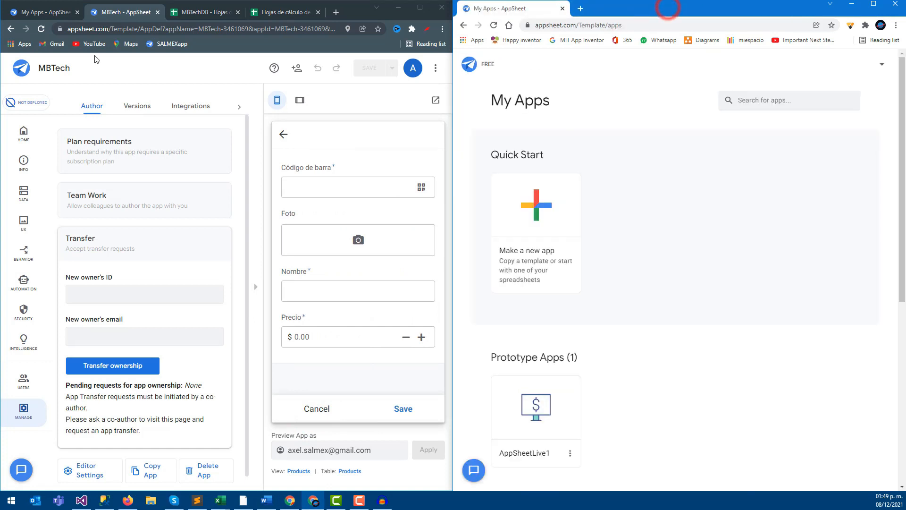
click(21, 69)
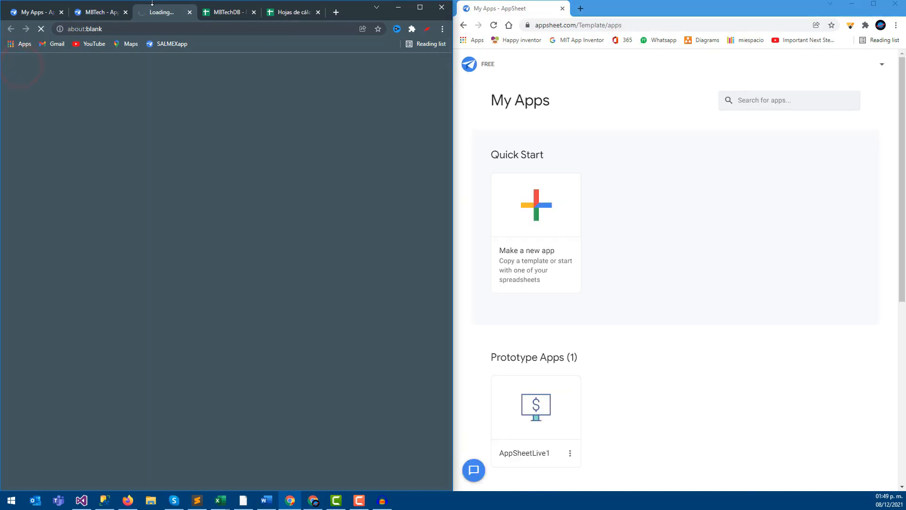
click(253, 13)
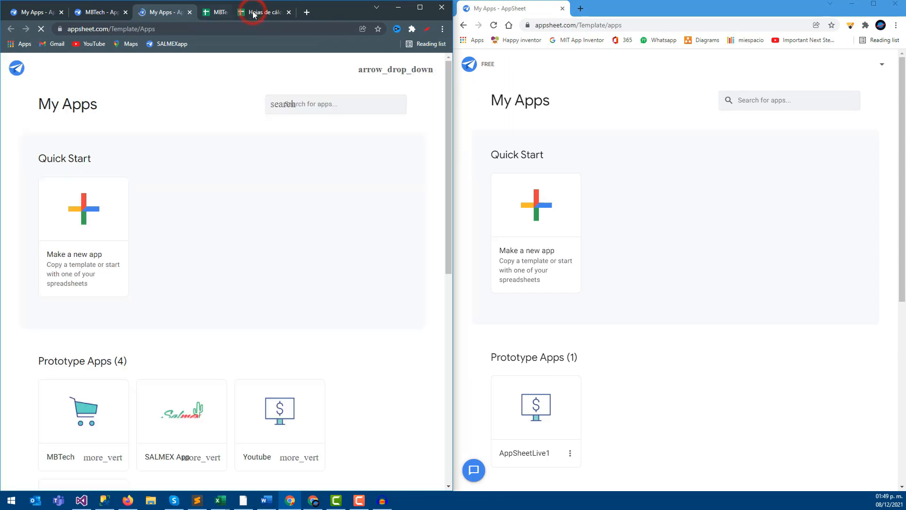
click(254, 13)
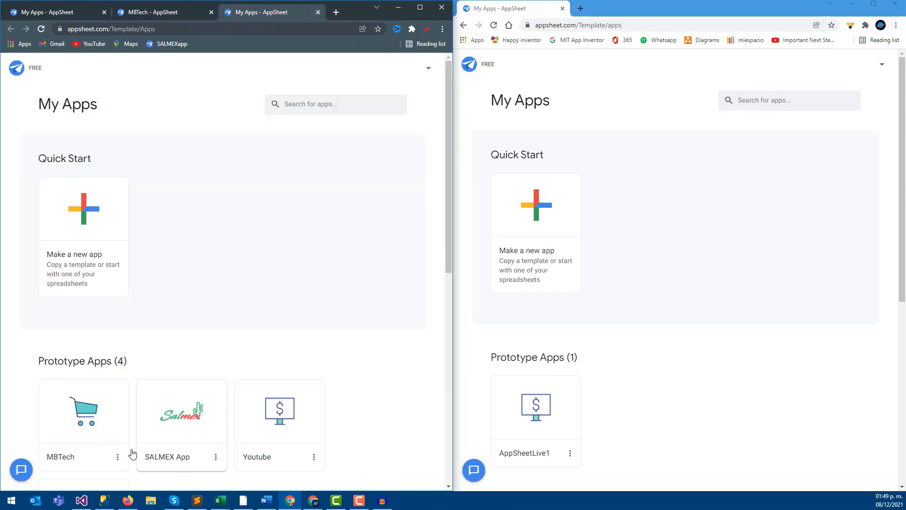
click(86, 431)
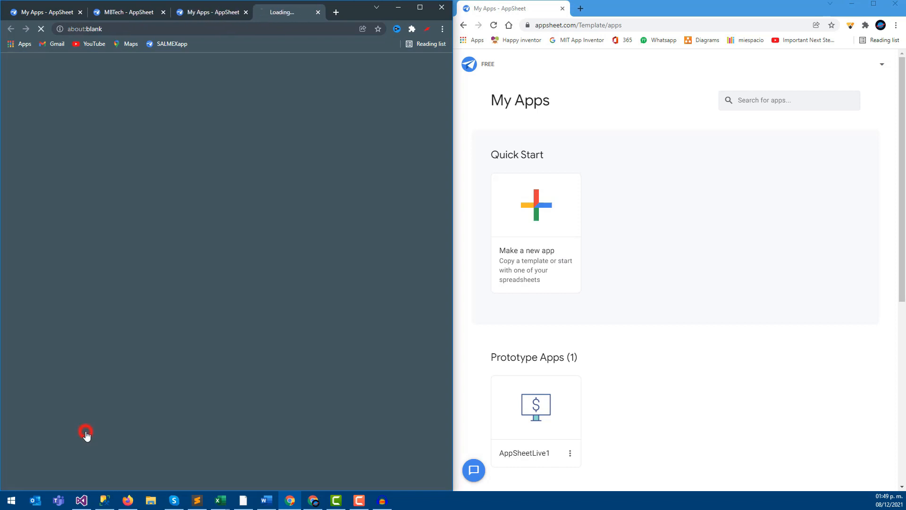
- Open the second account's My Account page from the avatar menu
click(881, 64)
click(811, 80)
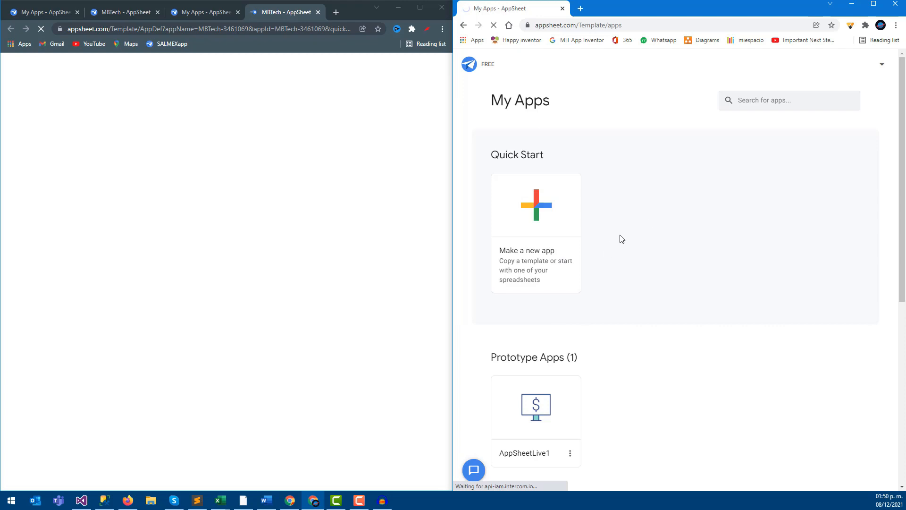
scroll(553, 355, down, 1)
scroll(553, 355, up, 1)
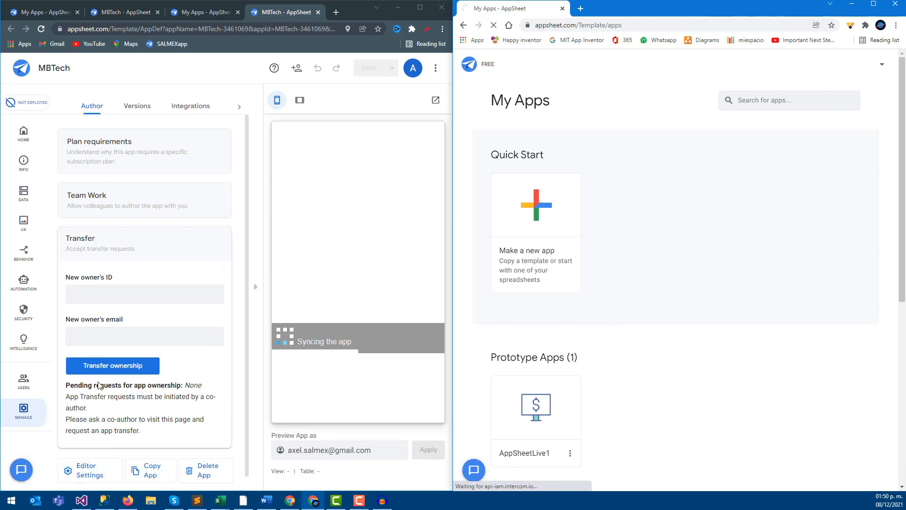
- Copy the second account's user ID and e-mail into the new owner fields and submit Transfer ownership
click(115, 293)
double_click(517, 117)
key(ctrl+c)
click(147, 289)
key(ctrl+v)
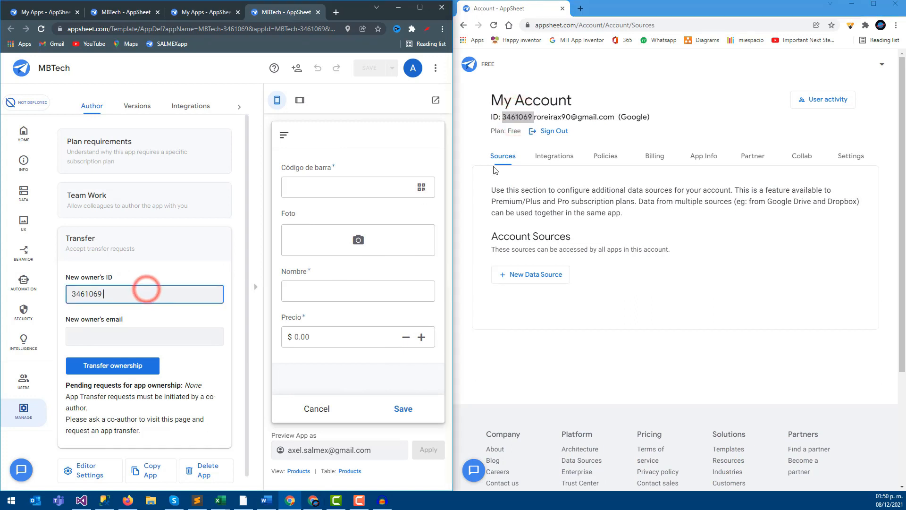
double_click(551, 117)
drag(613, 117, 536, 115)
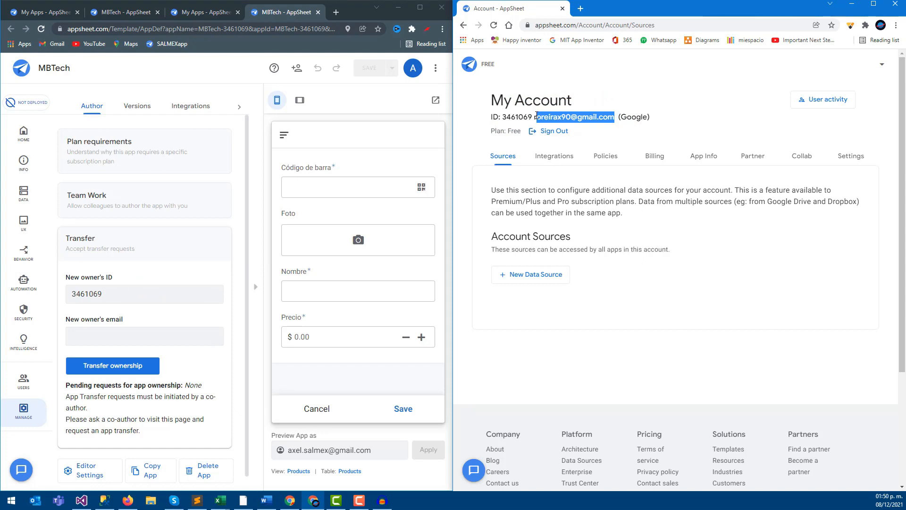
click(156, 337)
key(ctrl+v)
click(114, 368)
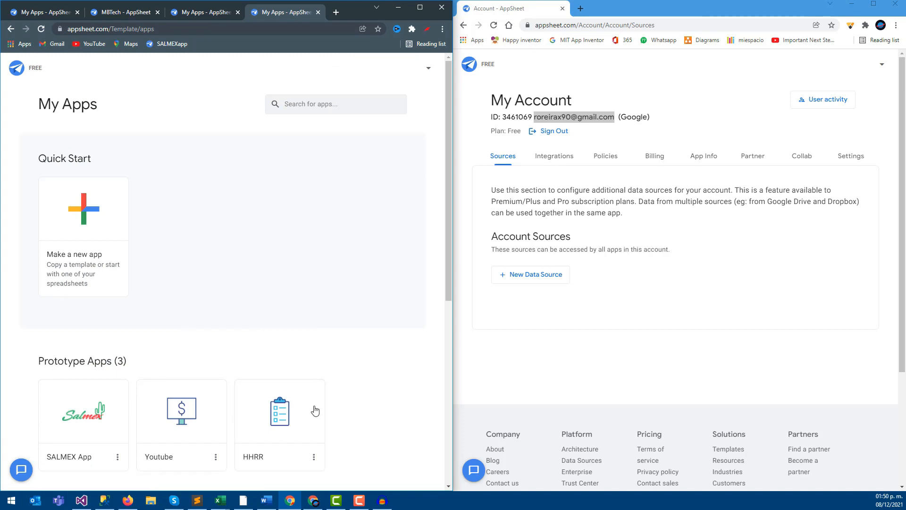
- Open MBTech from the second account's My Apps and check its Clientes and Pedidos preview views
click(470, 65)
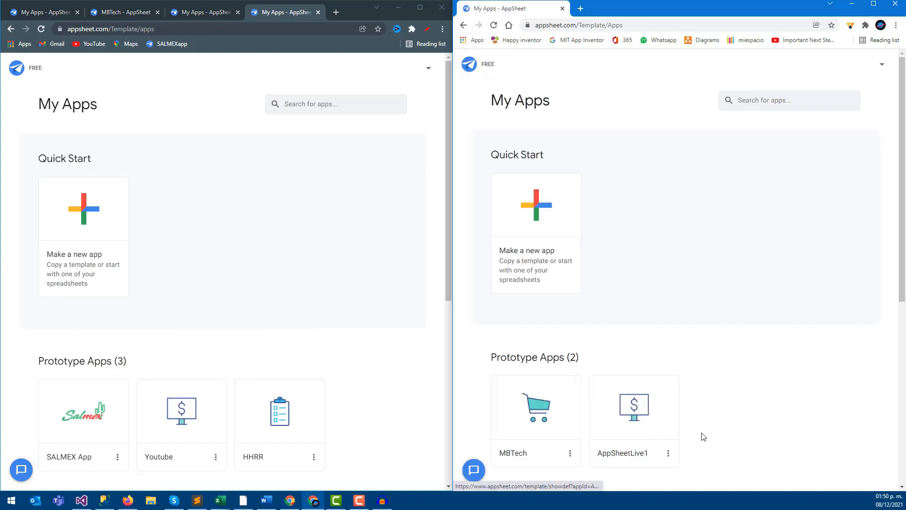
click(527, 430)
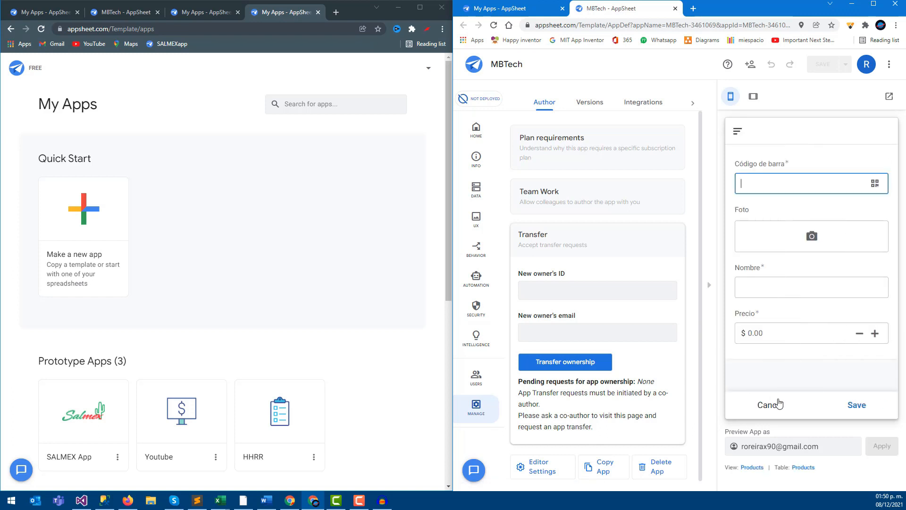
click(779, 403)
click(819, 405)
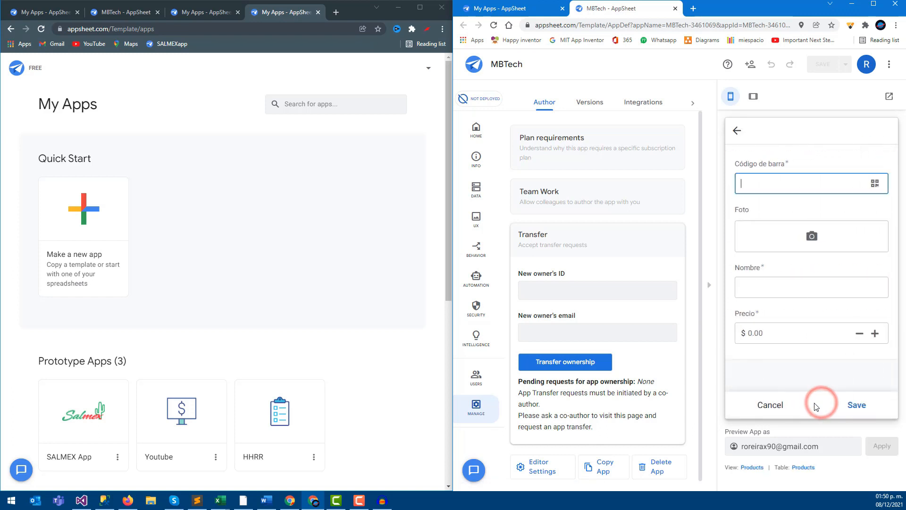
click(757, 403)
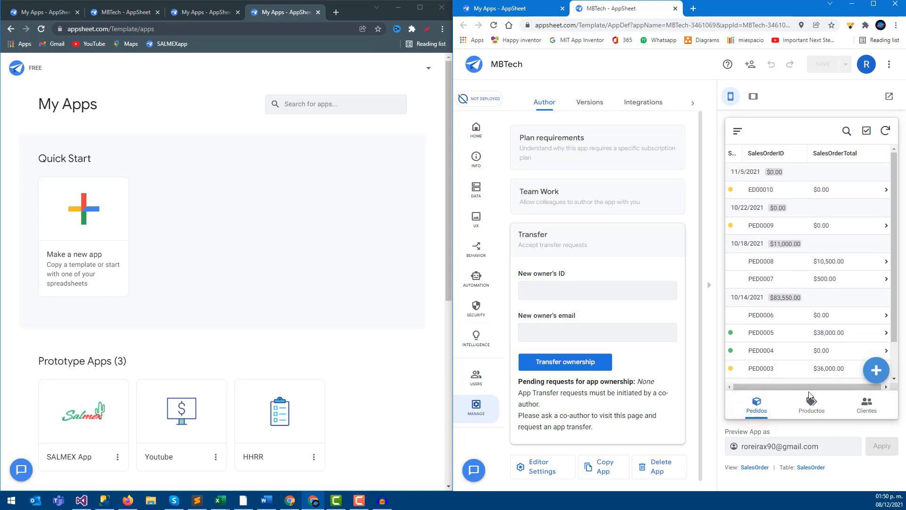
click(765, 405)
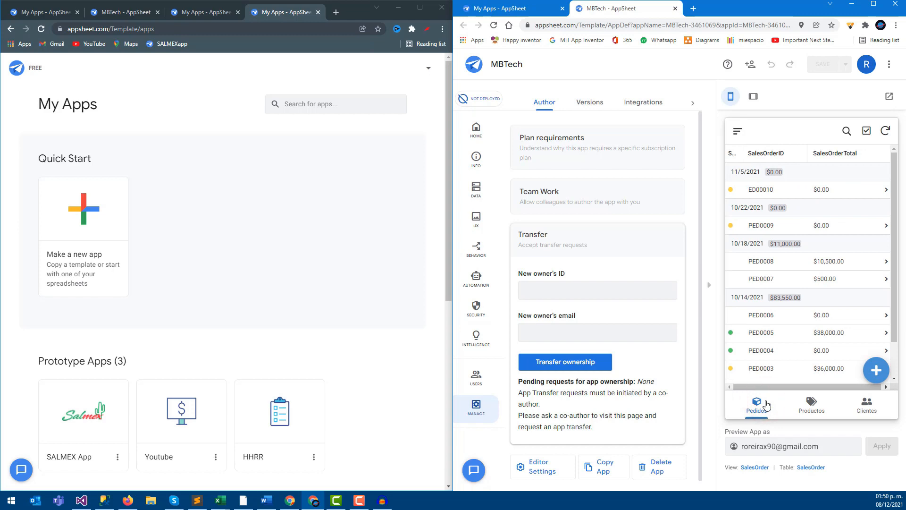